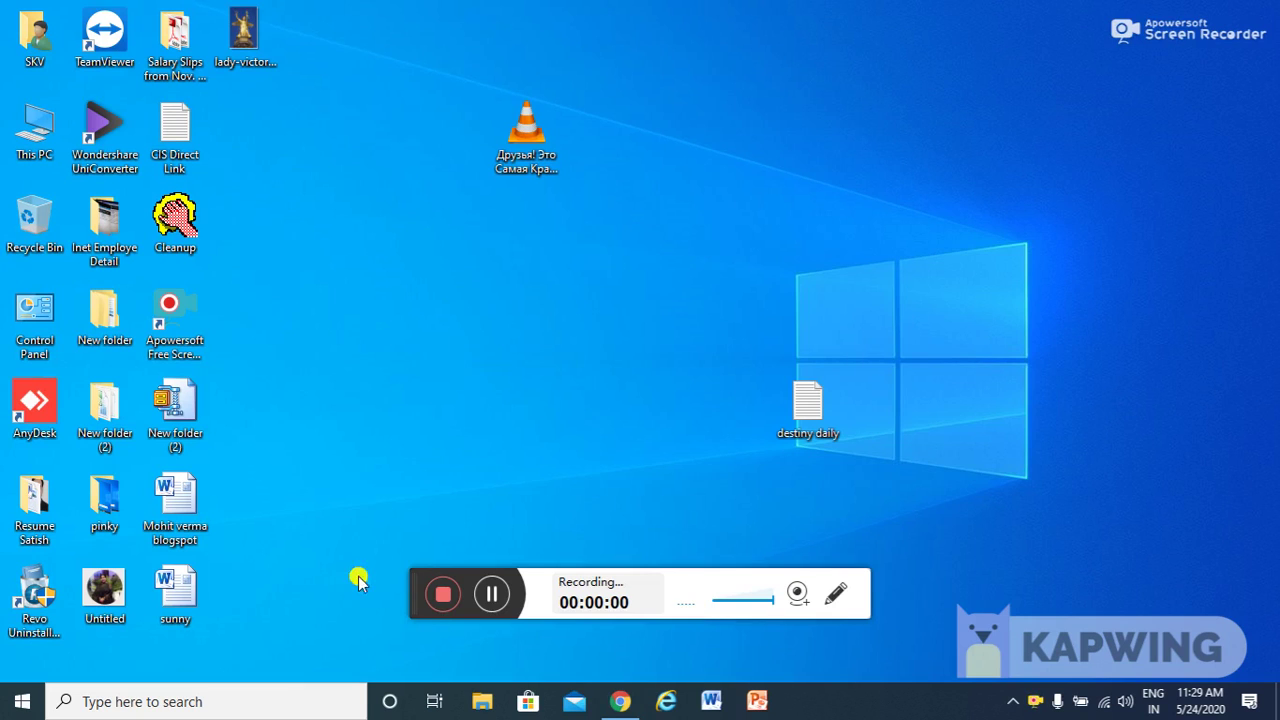
Launch Microsoft Word from the taskbar to get a blank Document1.
left_click_drag(412, 594, 873, 663)
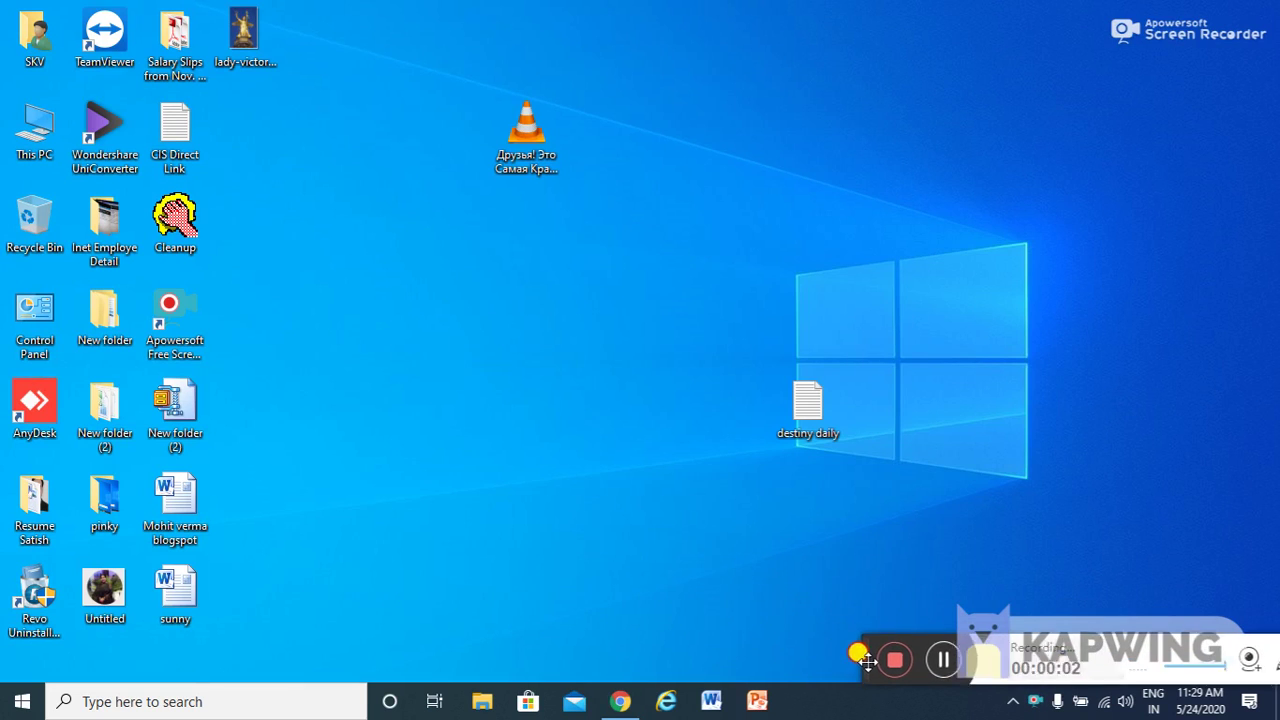
left_click(714, 698)
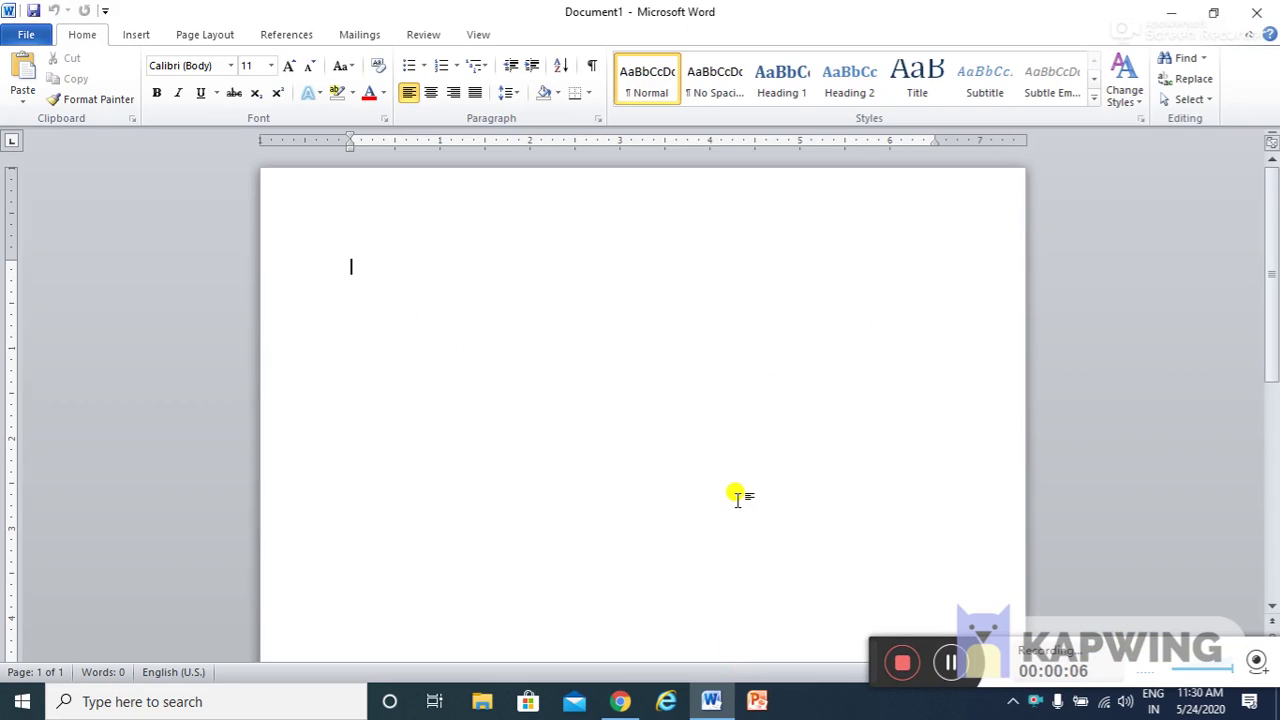
Type the heading 'How to write a topic with picture (picture composition)' on the first line.
type("How to write a topic")
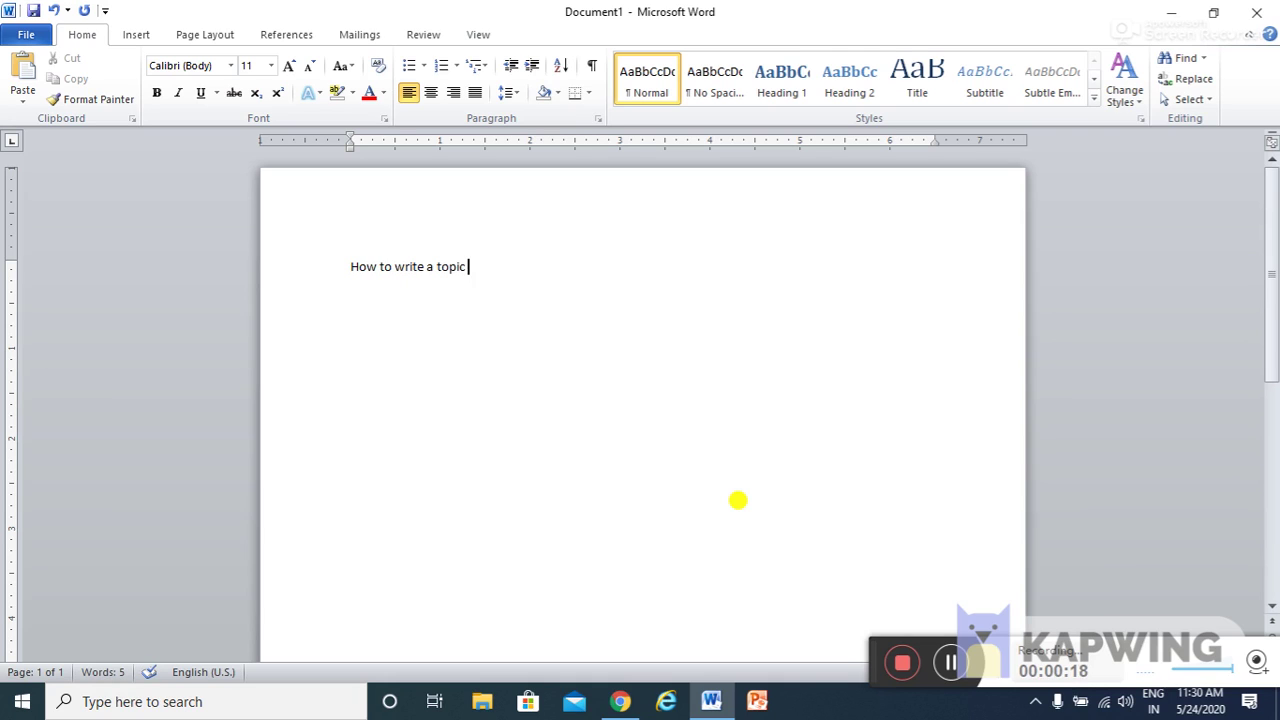
type("wi")
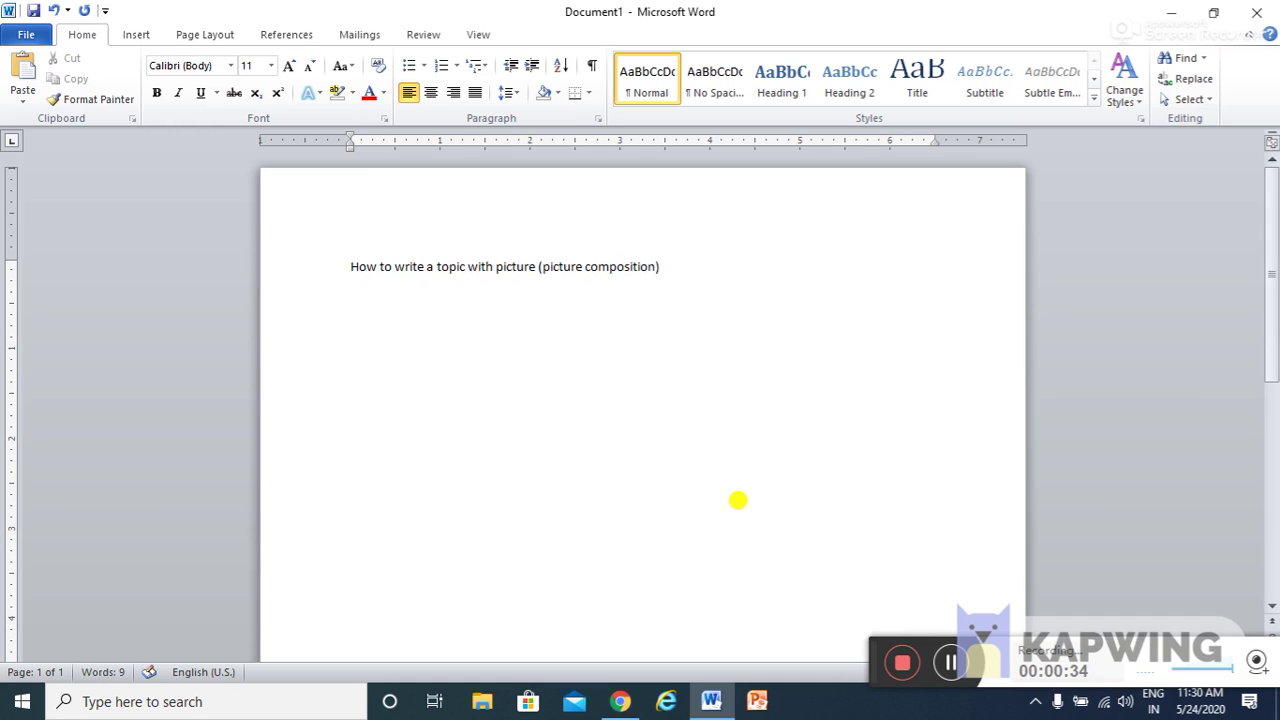
Enlarge the heading to 20 pt, then replace it with 'First select a picture'.
left_click_drag(665, 266, 348, 266)
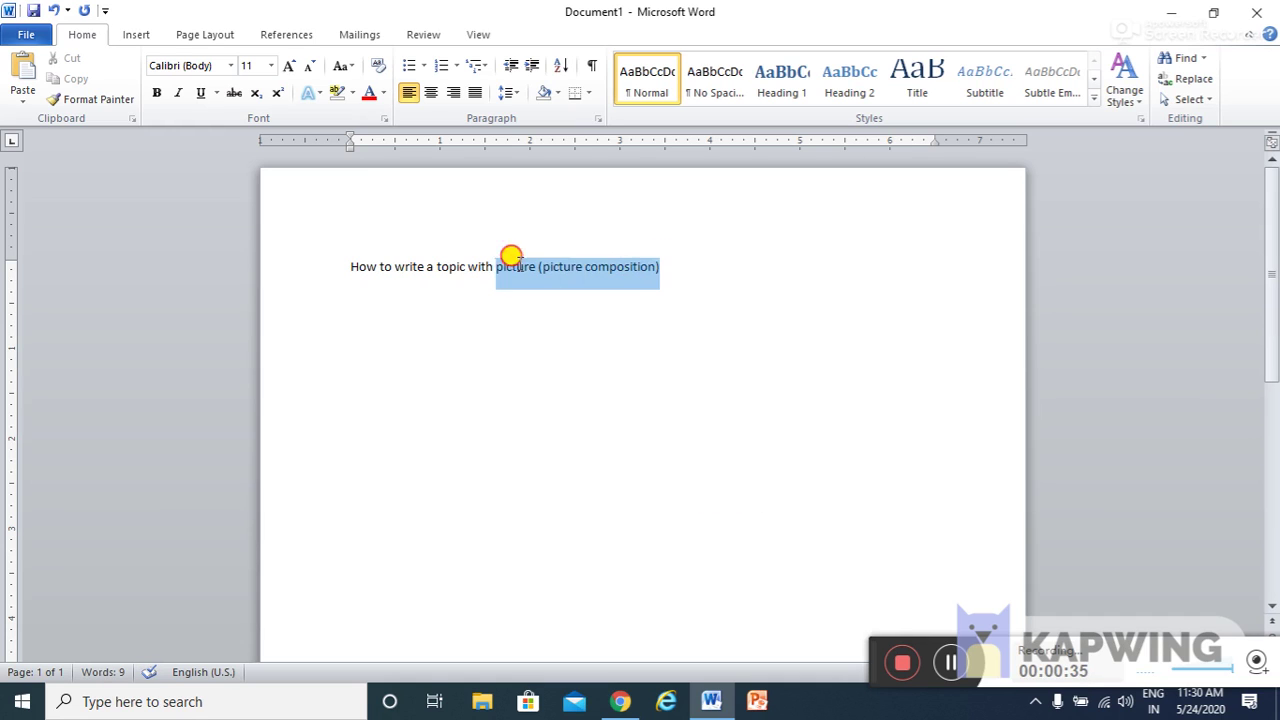
left_click(288, 65)
left_click(288, 65)
left_click(288, 65)
left_click(288, 65)
left_click(288, 65)
left_click(955, 278)
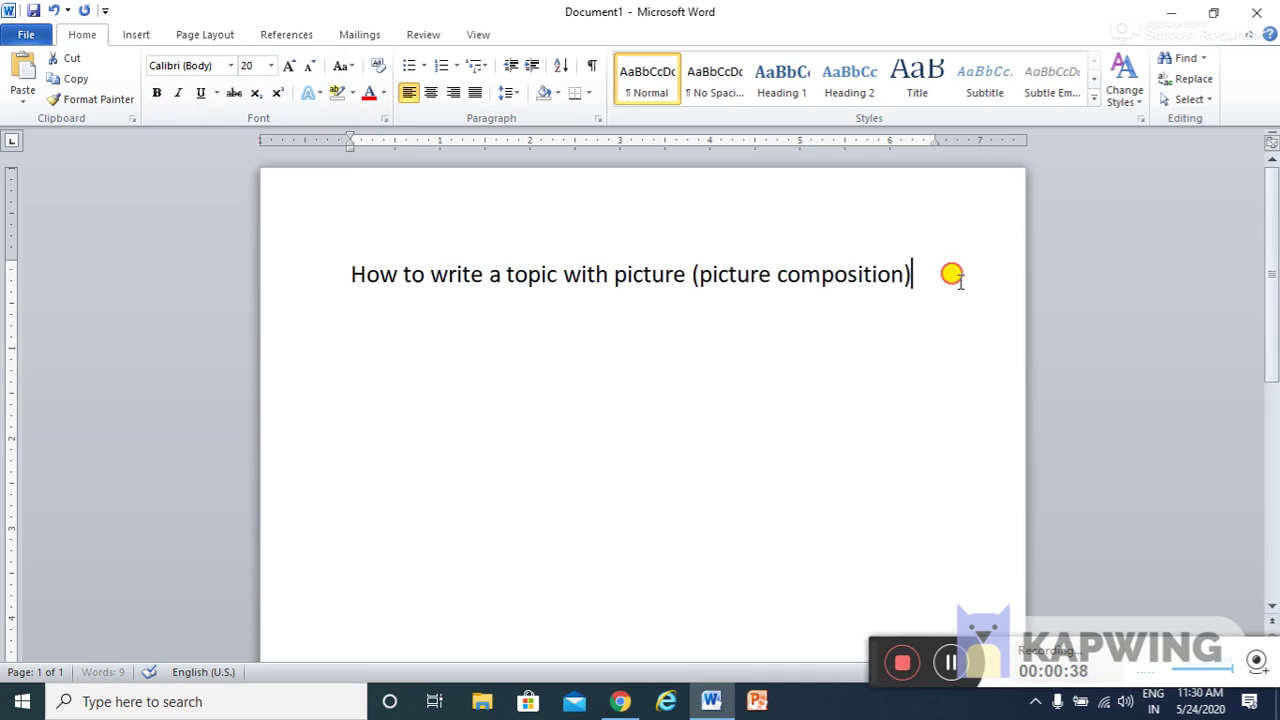
key("BackSpace")
key("BackSpace")
key("BackSpace")
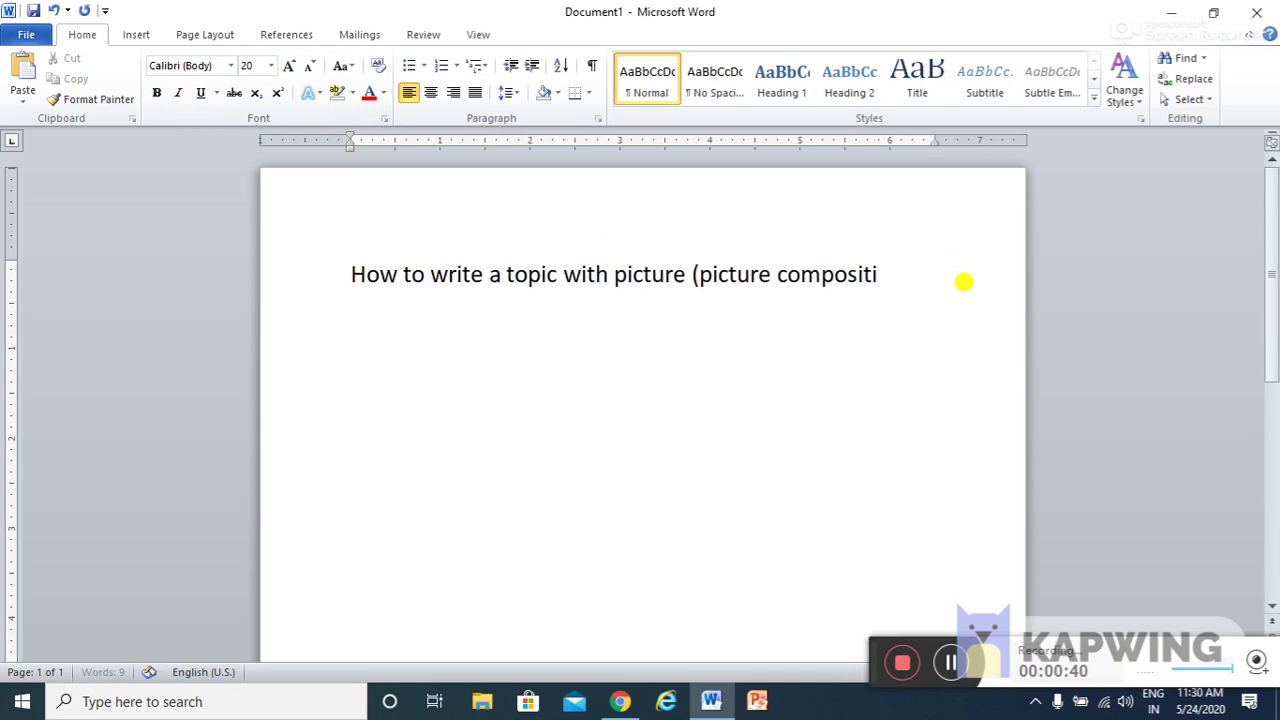
key("BackSpace")
key("BackSpace")
key("BackSpace")
key("BackSpace")
key("BackSpace")
key("BackSpace")
key("BackSpace")
key("BackSpace")
key("BackSpace")
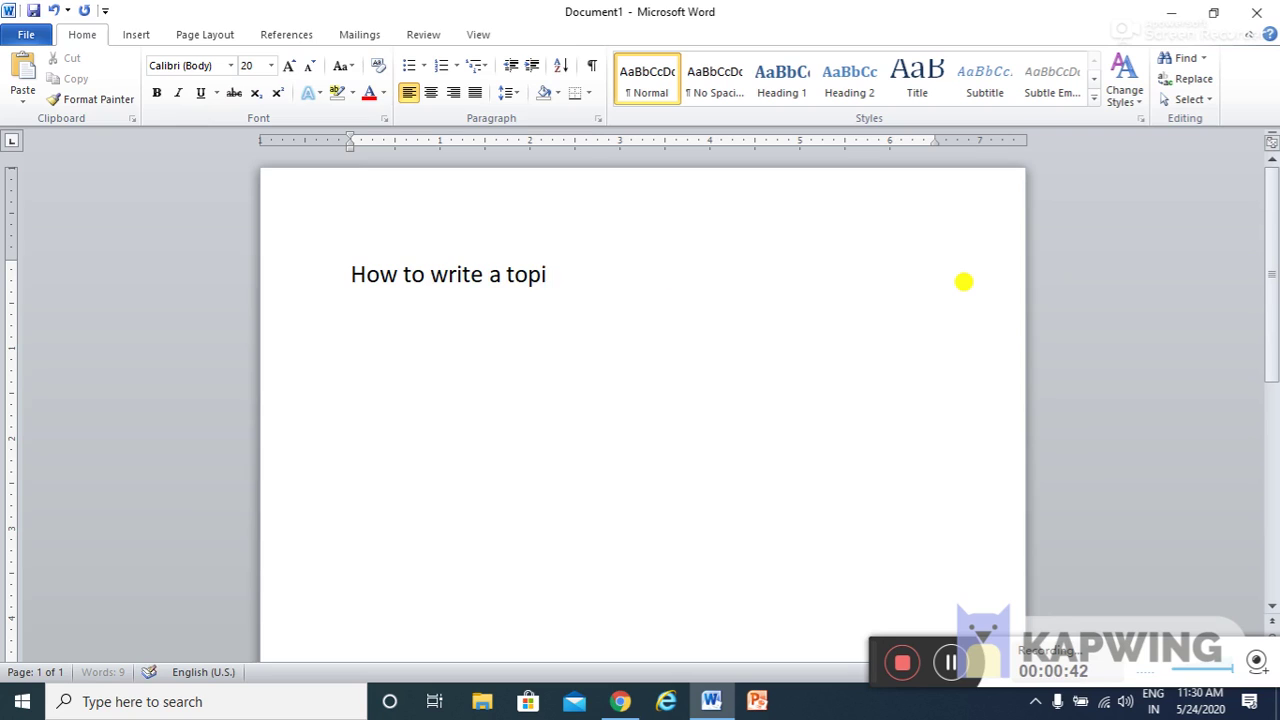
key("BackSpace")
key("BackSpace")
key("BackSpace")
key("BackSpace")
key("BackSpace")
key("BackSpace")
type("fir")
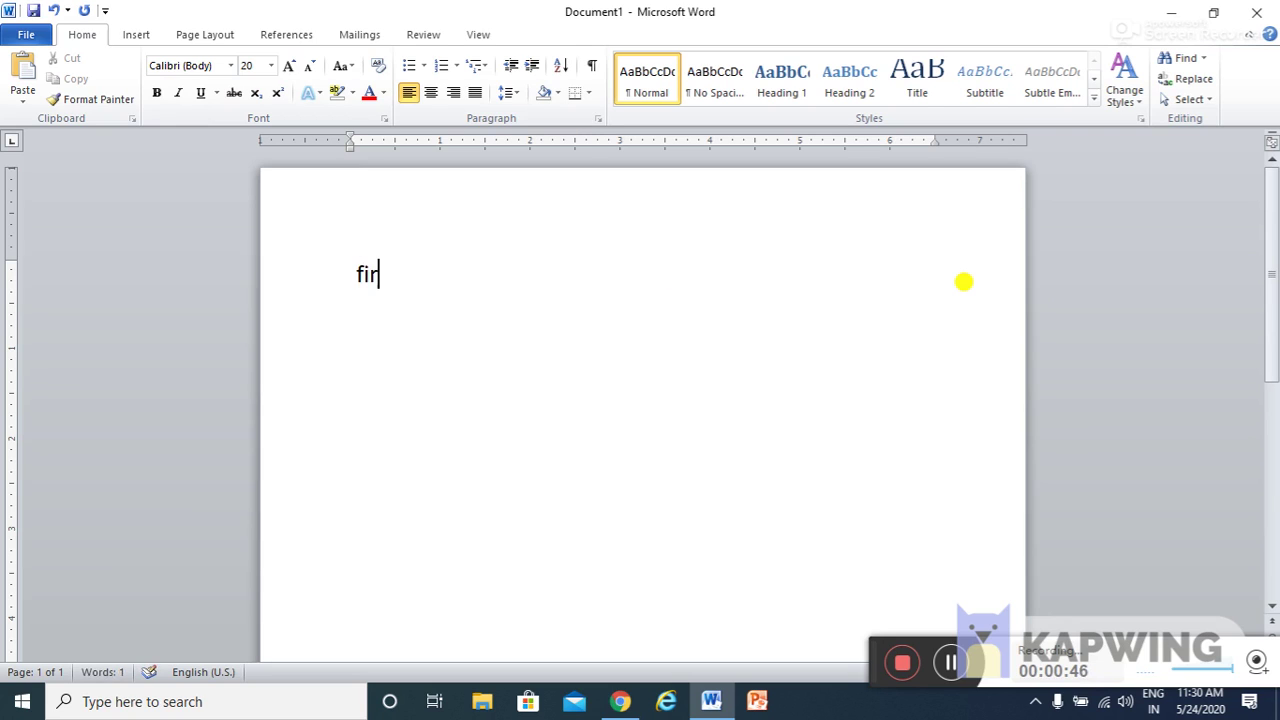
type("First select a pic")
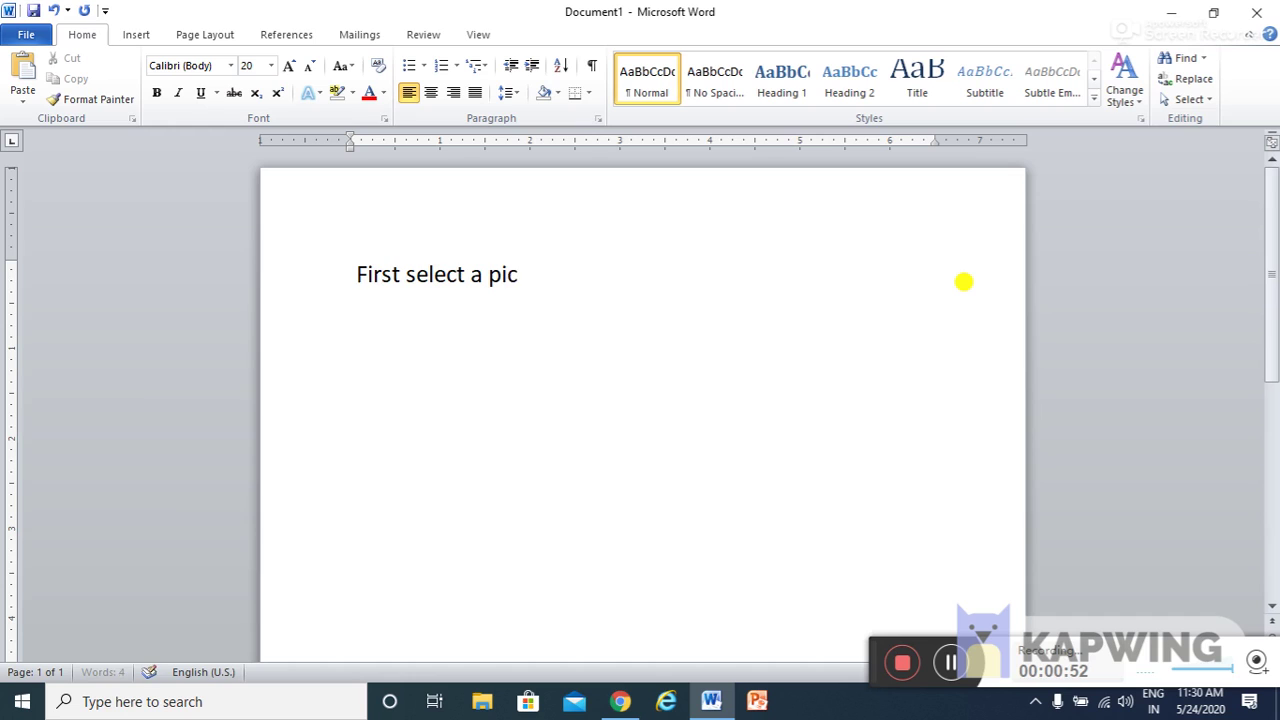
type("ture")
In a new Chrome tab, search Google for 'a cat'.
left_click(620, 701)
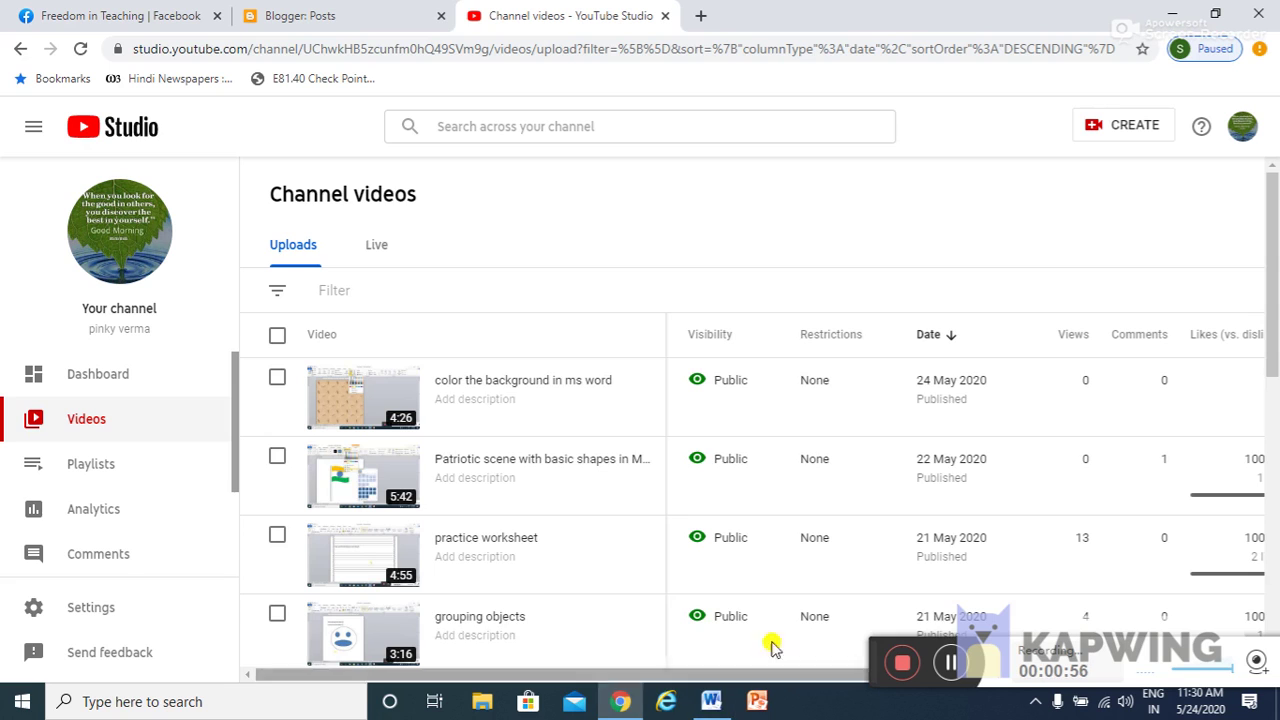
left_click(700, 15)
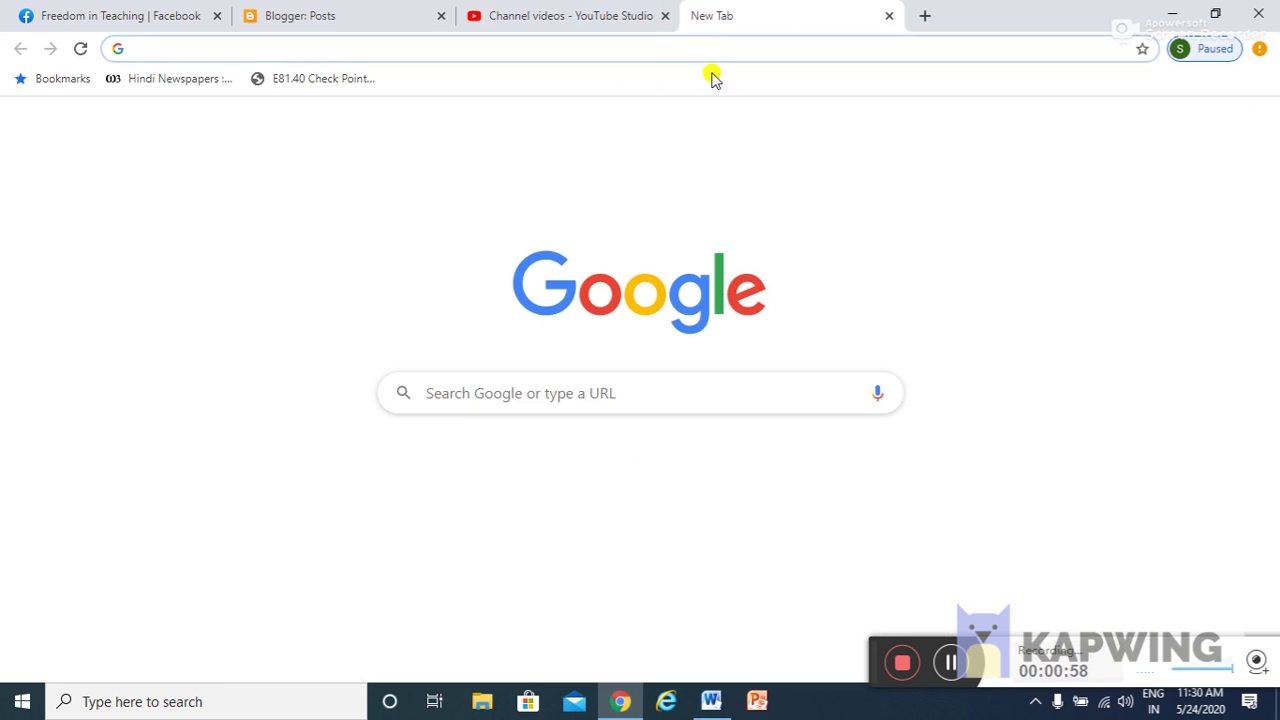
left_click(583, 390)
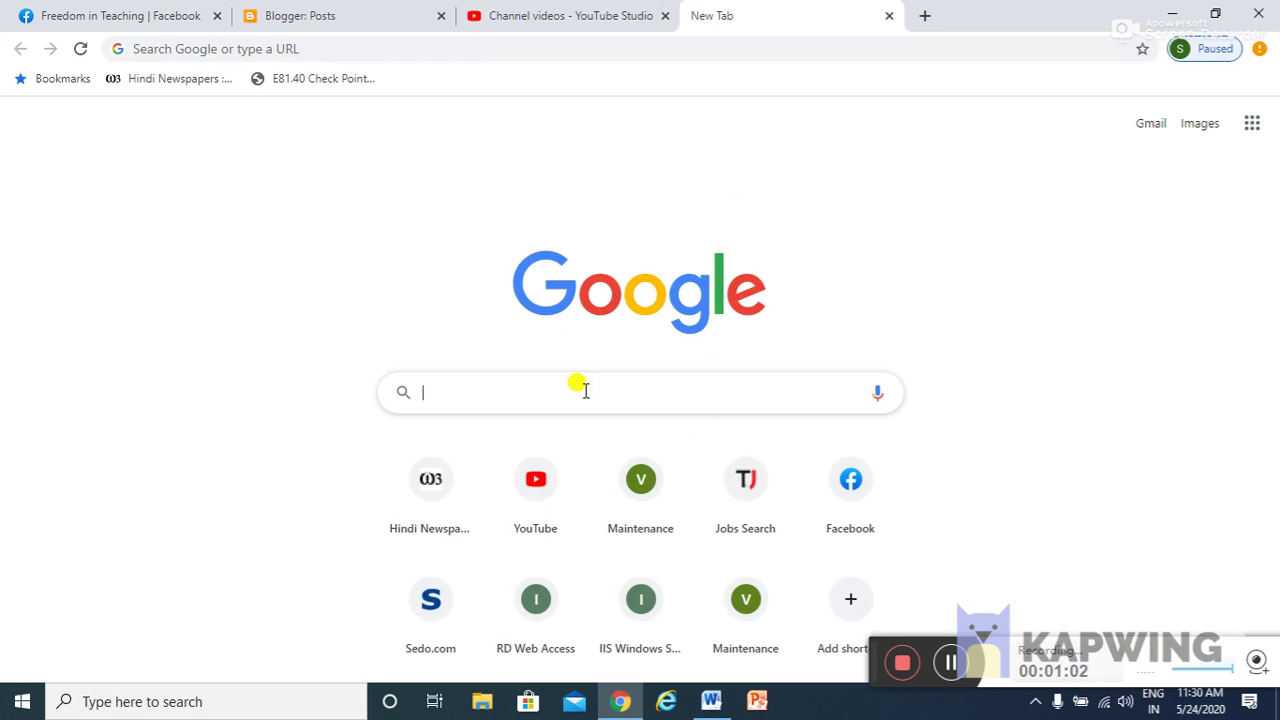
type("a ca")
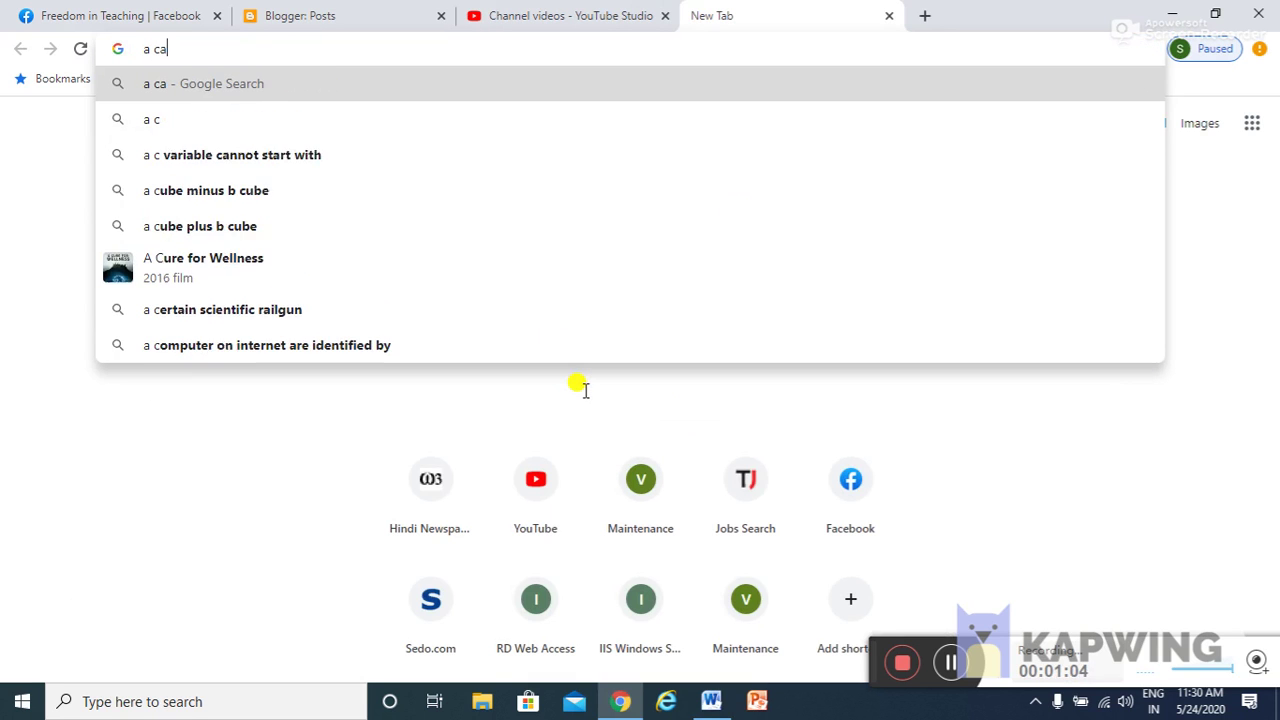
type("t")
key("Return")
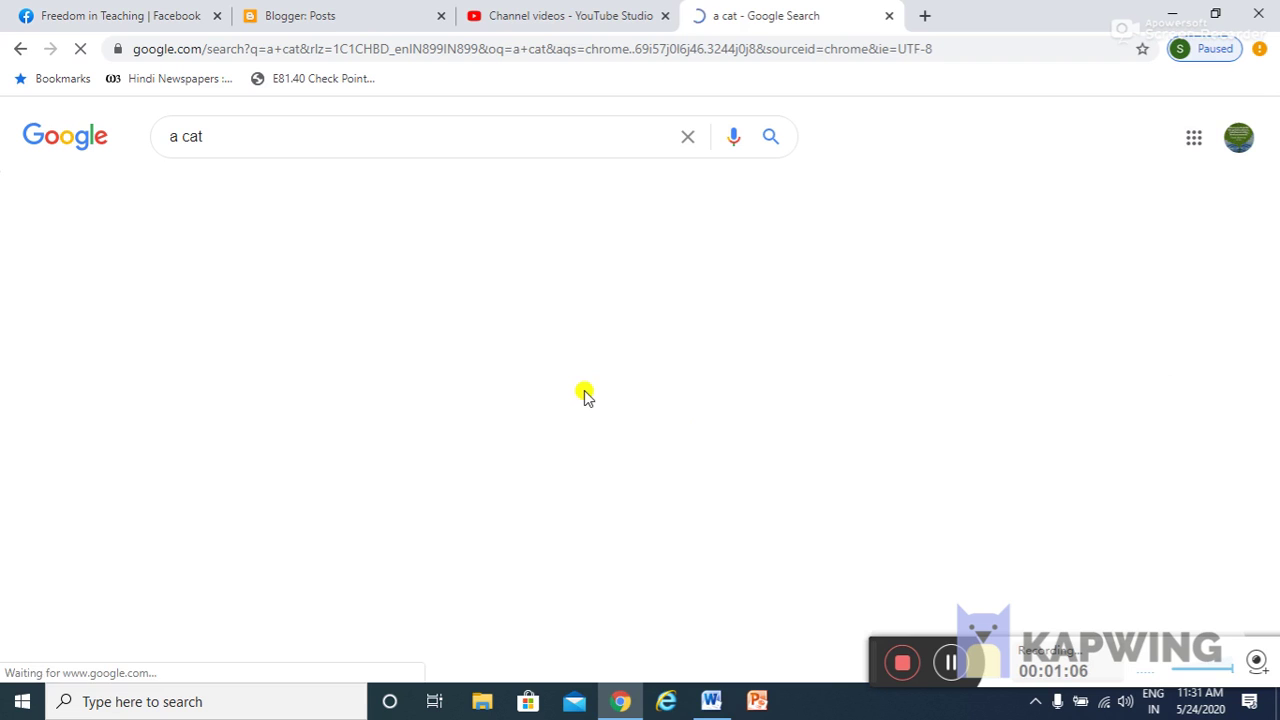
Copy the walking tabby cat photo from the Google Images results.
scroll(523, 480, "down", 4)
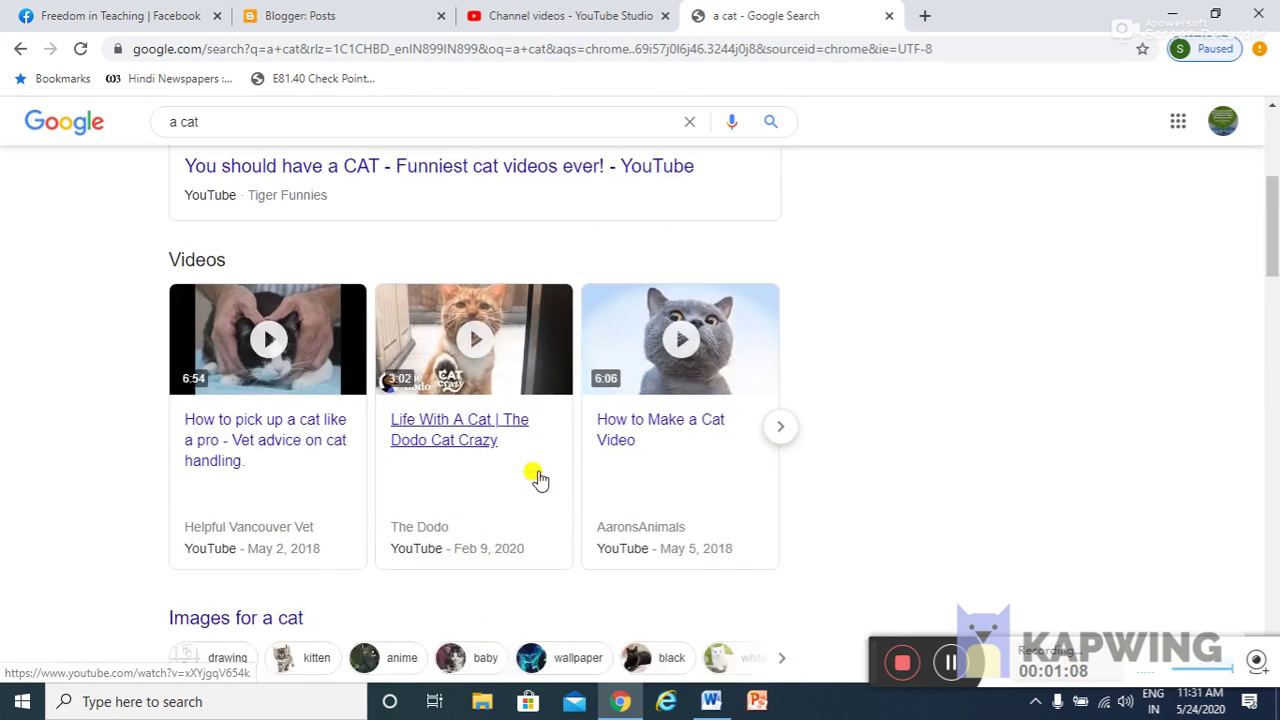
scroll(523, 480, "up", 4)
left_click(260, 190)
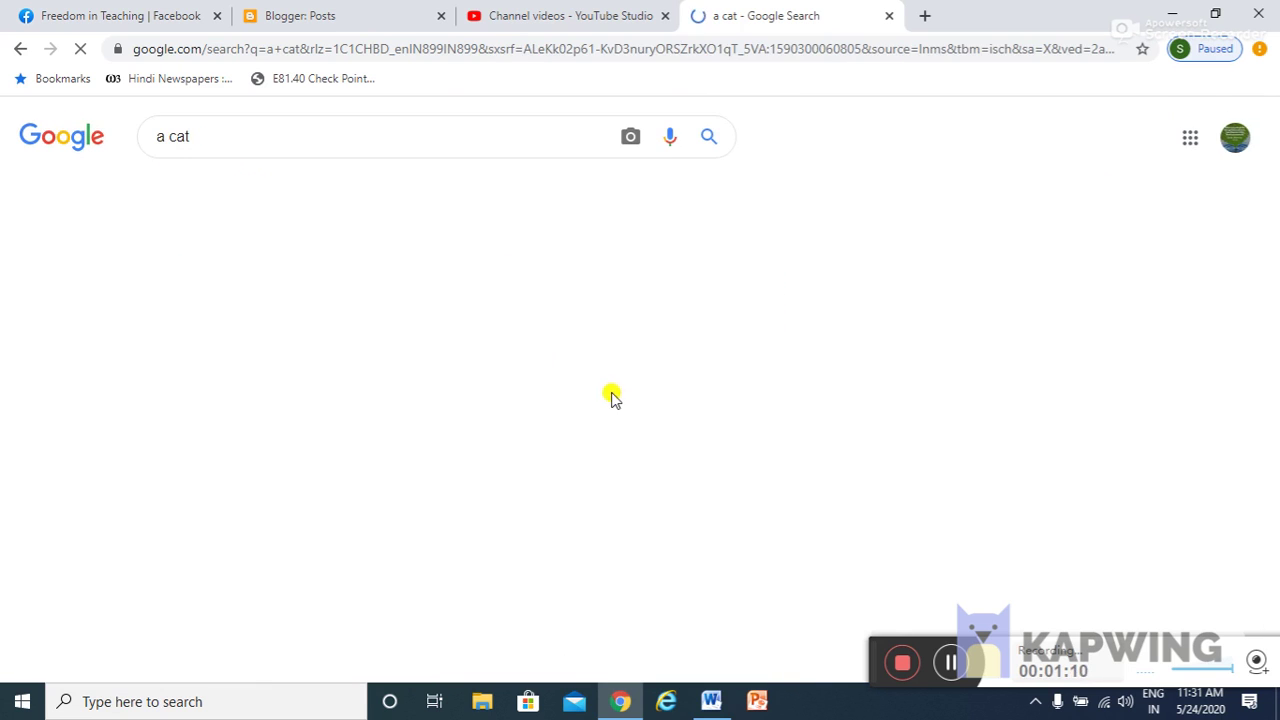
scroll(531, 493, "down", 2)
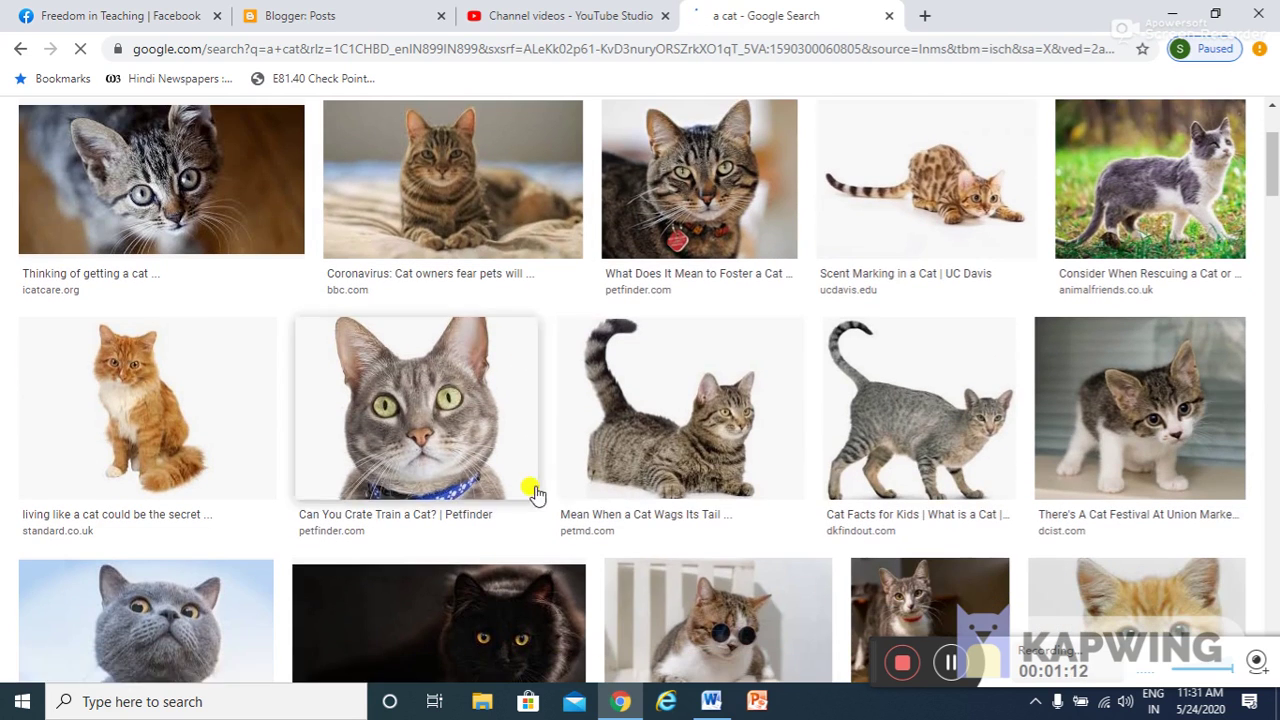
left_click(903, 422)
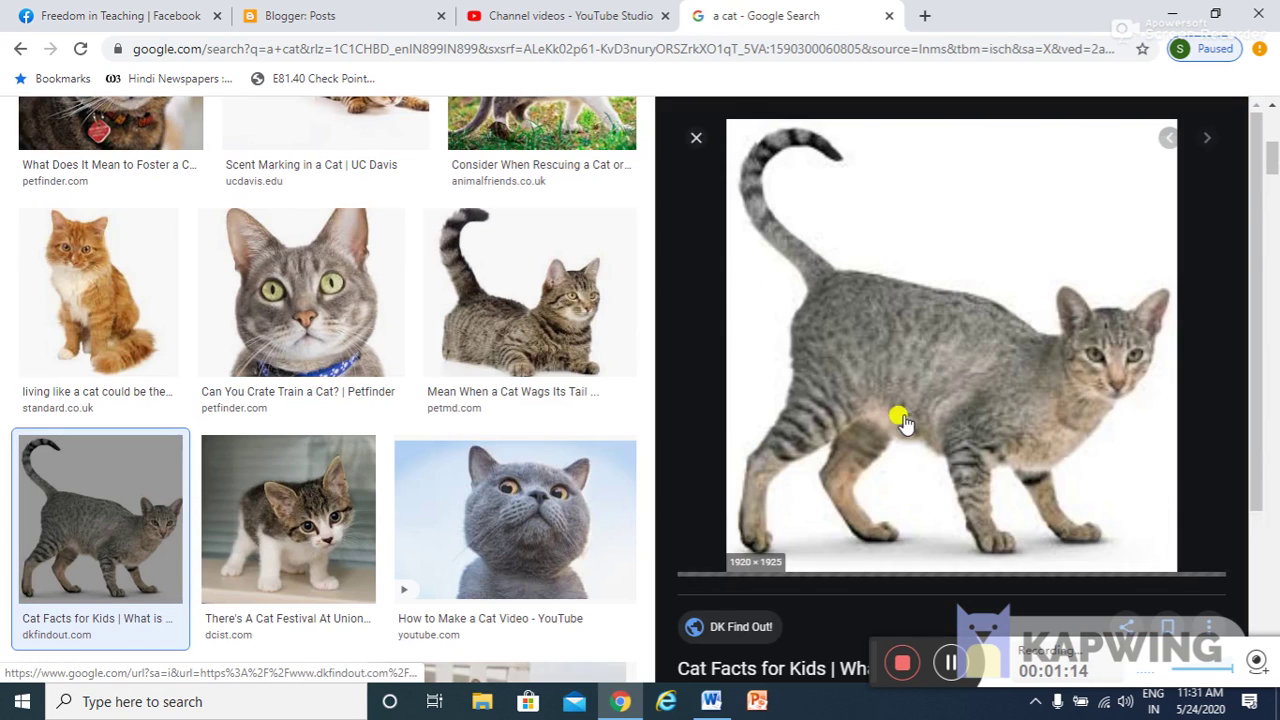
right_click(918, 335)
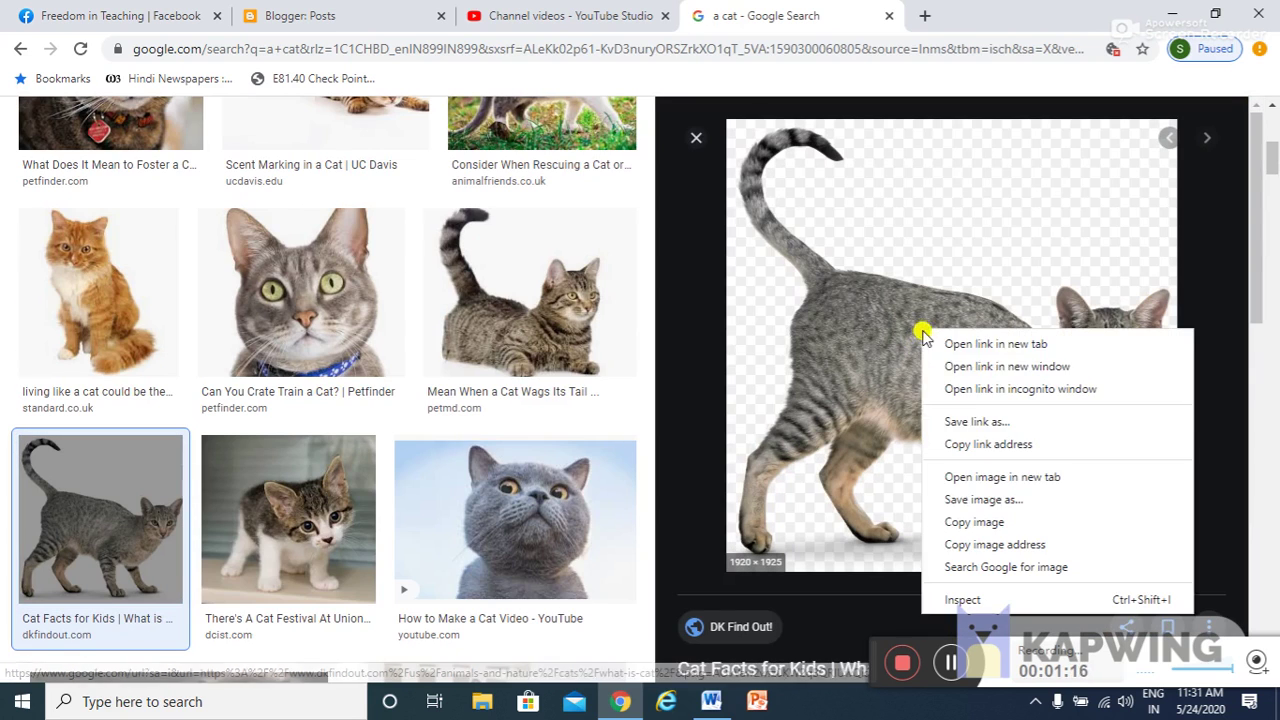
left_click(953, 523)
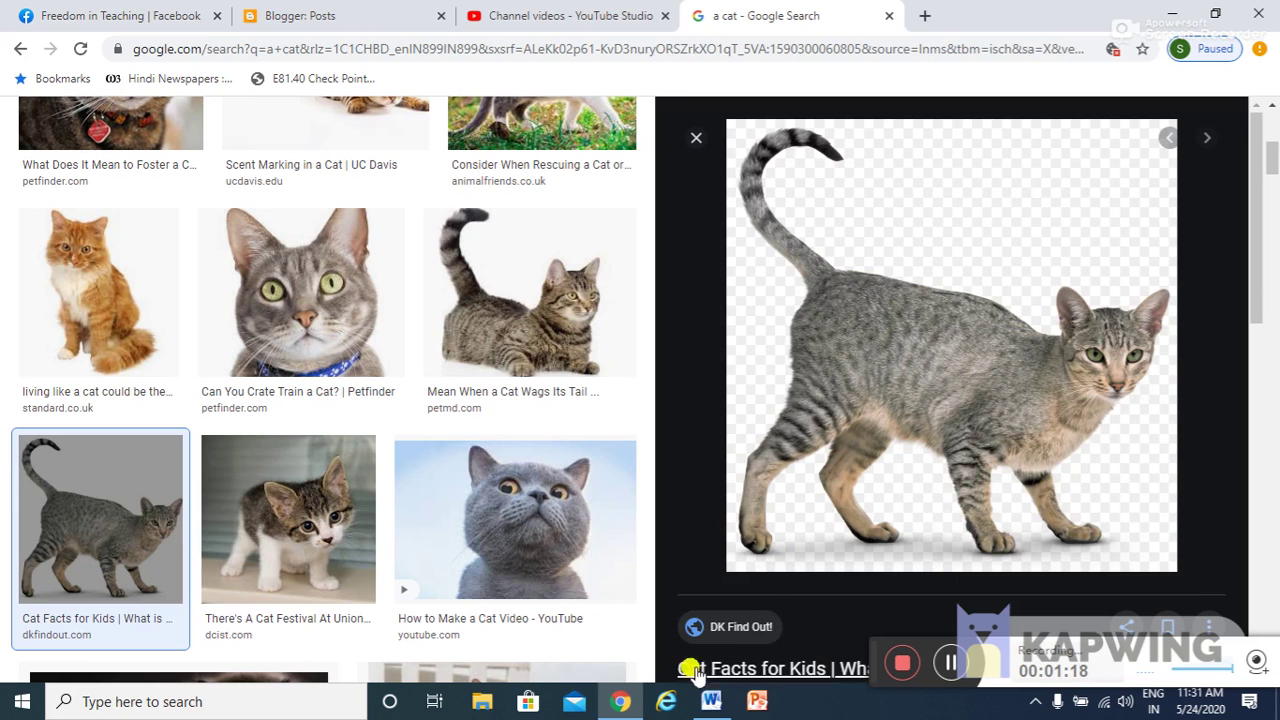
Replace the 'First select a picture' line with the pasted cat photo, wrapped In Front of Text.
left_click(711, 701)
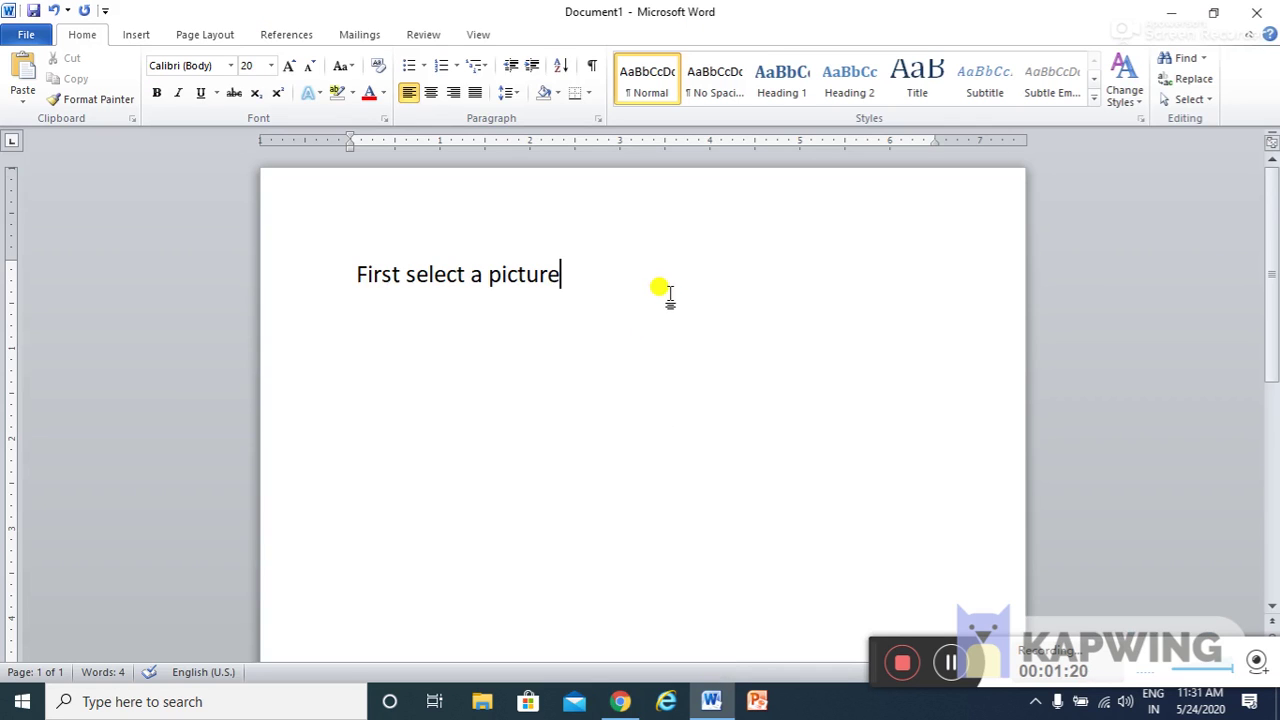
key("BackSpace")
key("BackSpace")
key("BackSpace")
key("BackSpace")
key("BackSpace")
key("BackSpace")
key("BackSpace")
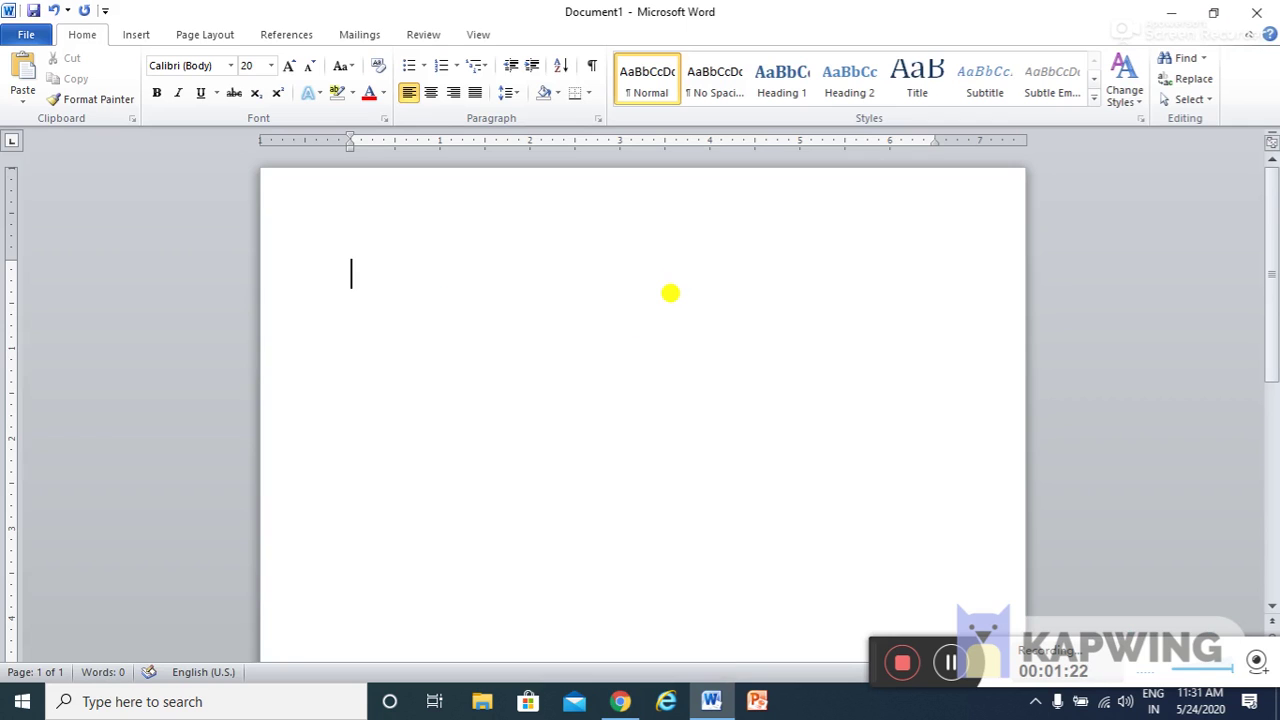
key("ctrl+v")
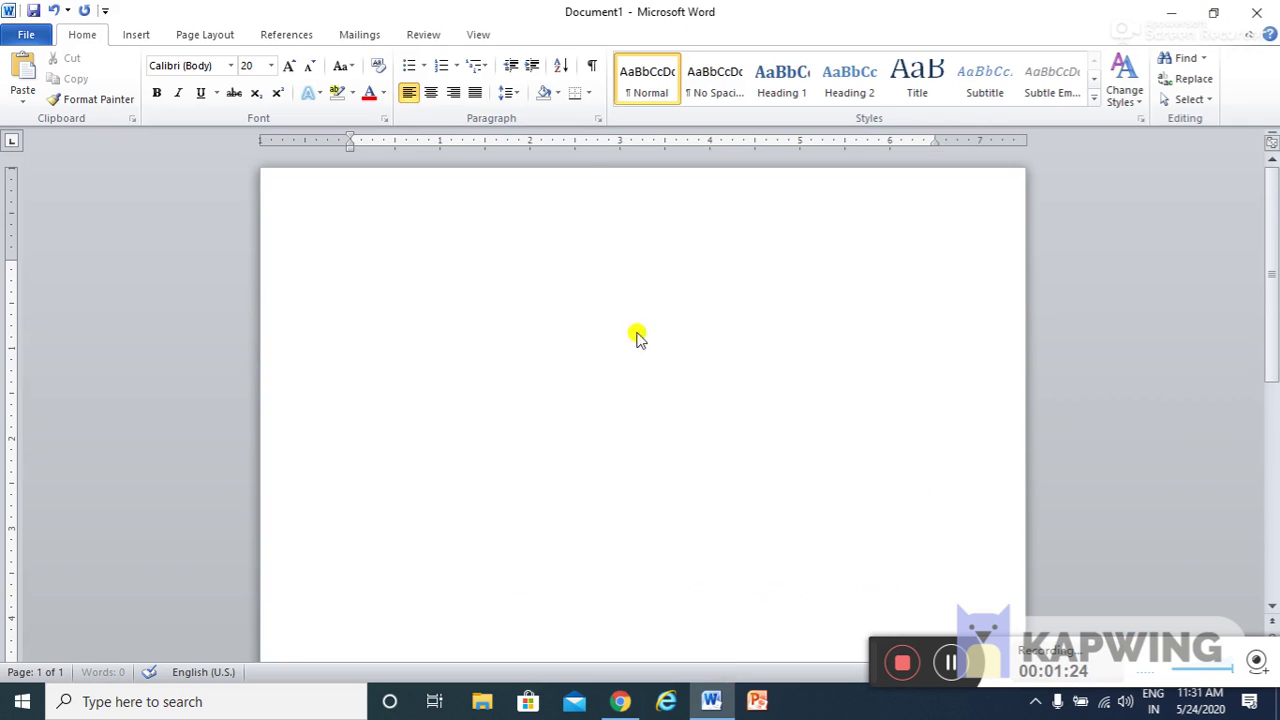
left_click(637, 337)
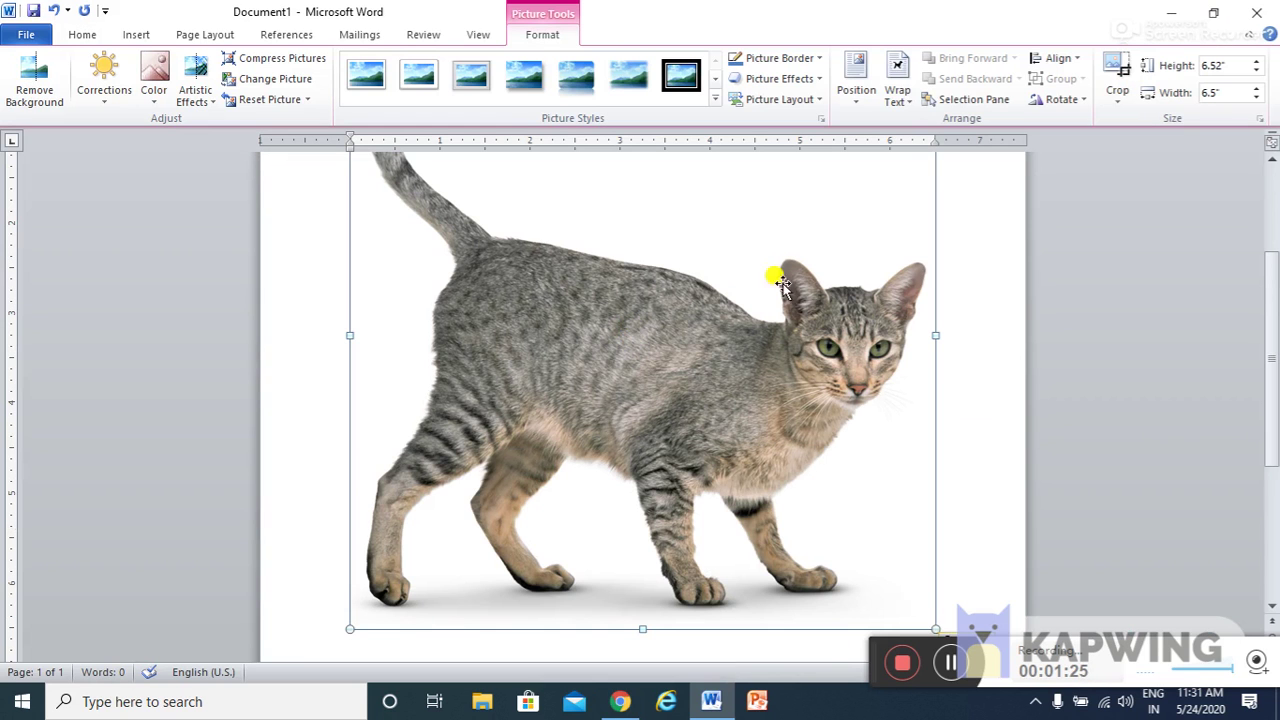
left_click(898, 98)
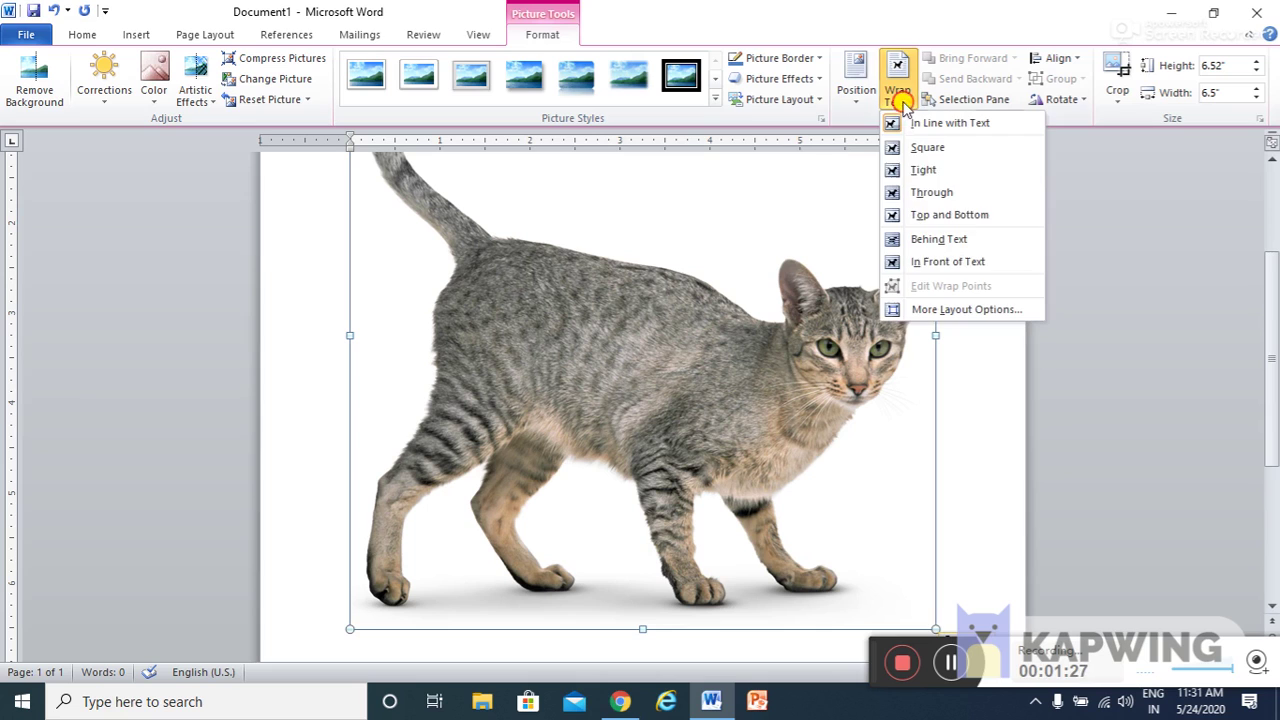
left_click(935, 262)
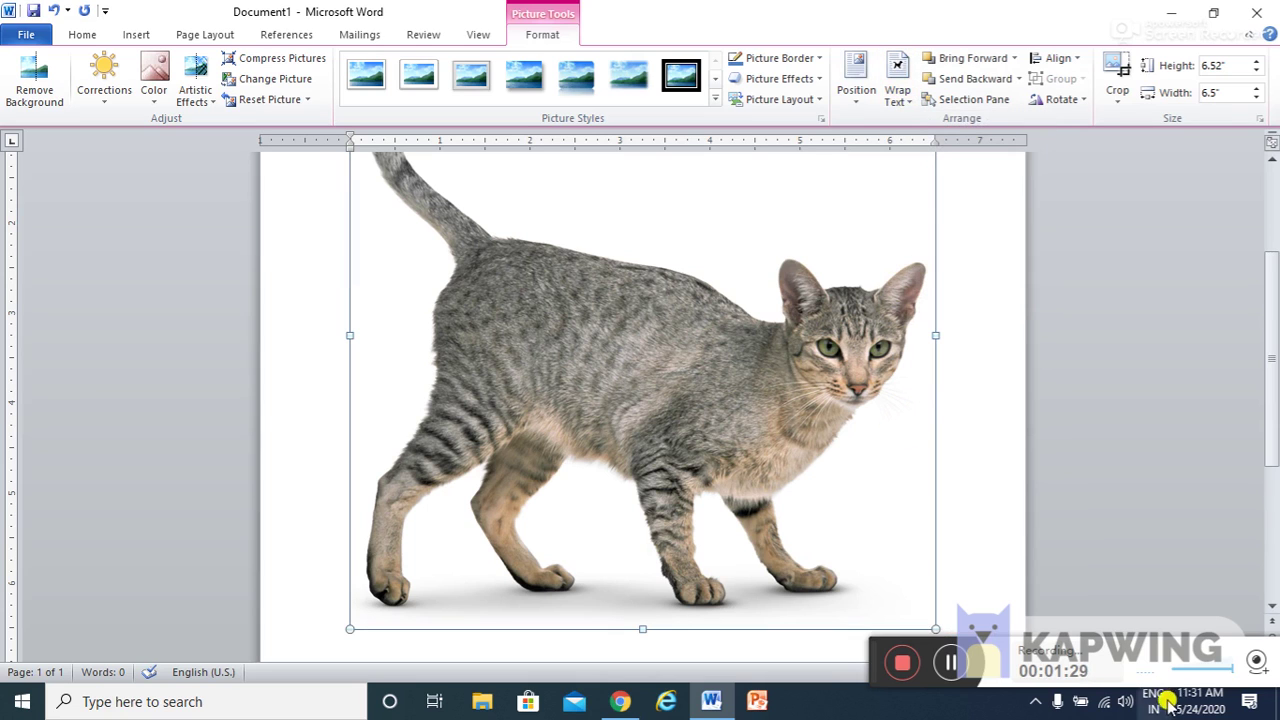
Resize the cat photo to about 5.9" by 4.19" and nudge it to the page top.
scroll(957, 523, "down", 1, "ctrl")
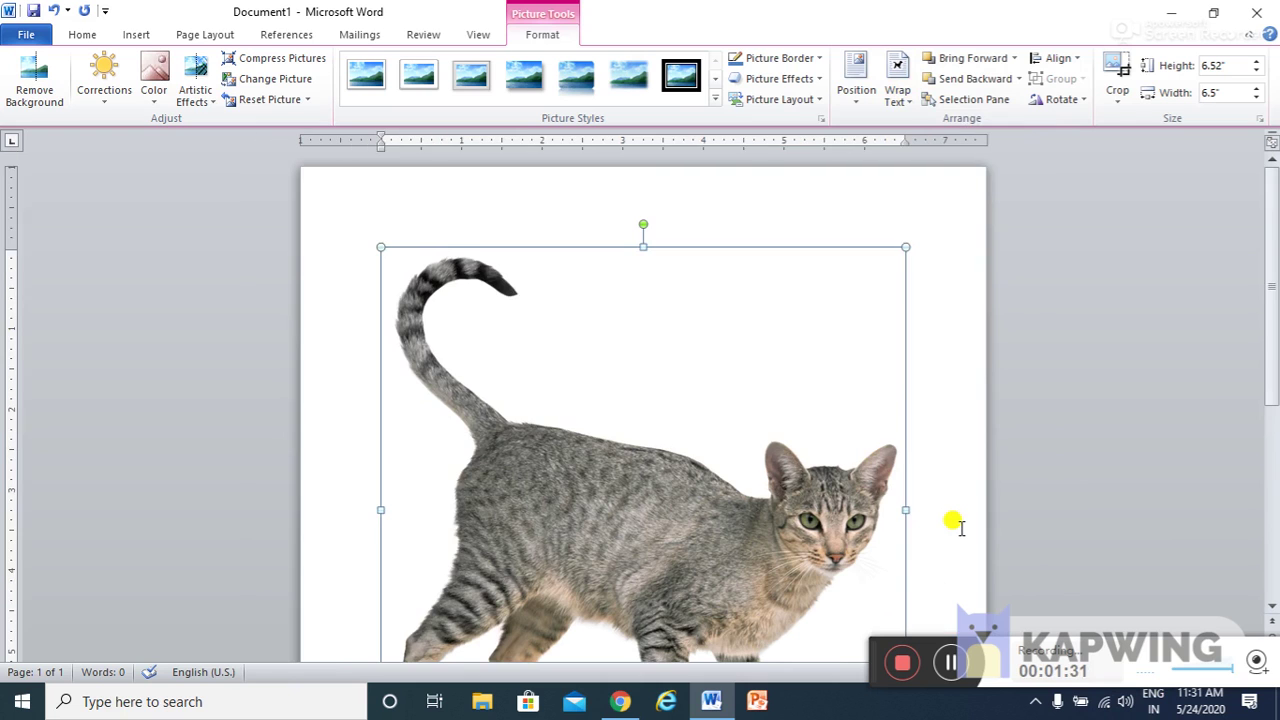
scroll(957, 523, "down", 2, "ctrl")
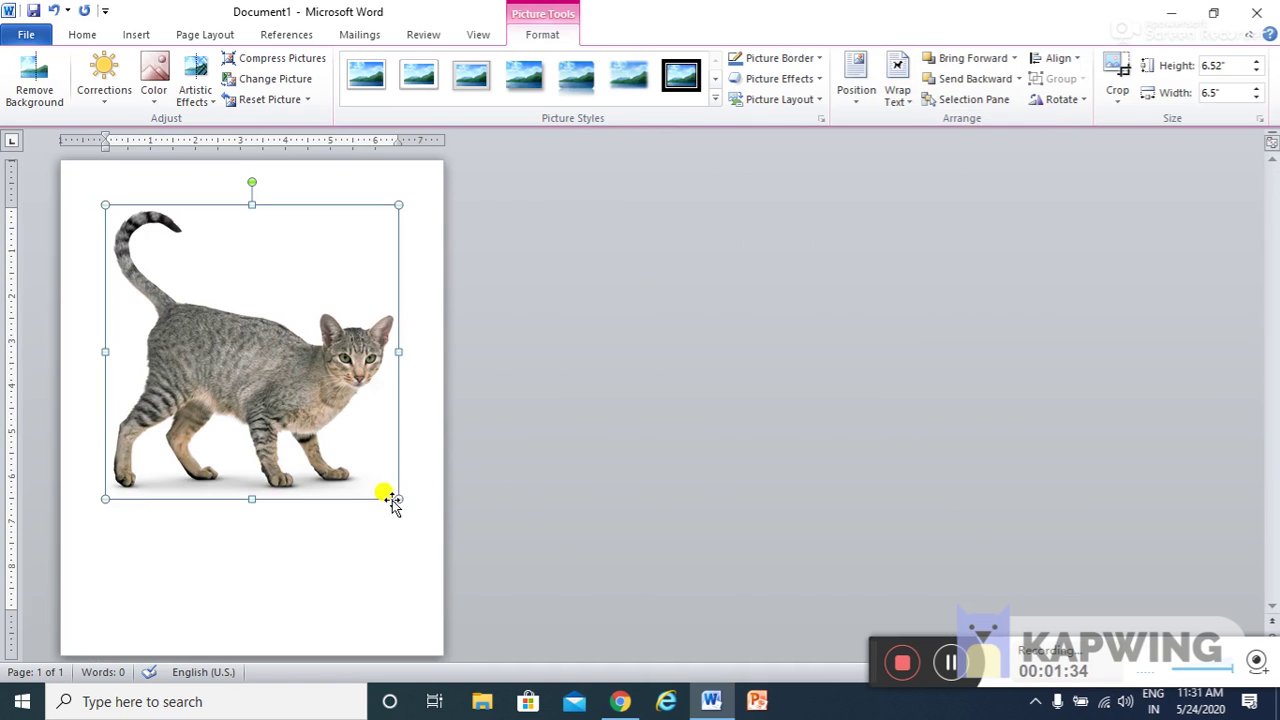
mouse_move(398, 499)
left_mouse_down()
mouse_move(238, 240)
mouse_move(371, 262)
left_mouse_up()
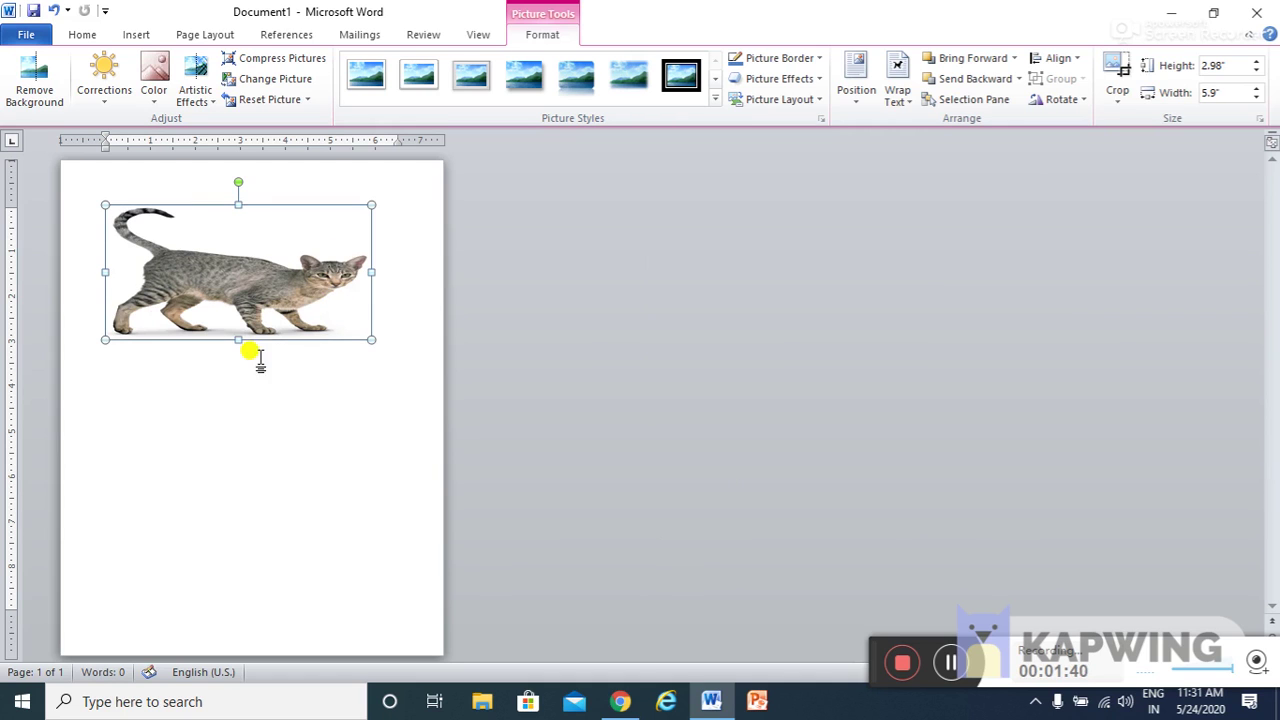
left_click_drag(237, 340, 234, 394)
left_click_drag(263, 303, 306, 312)
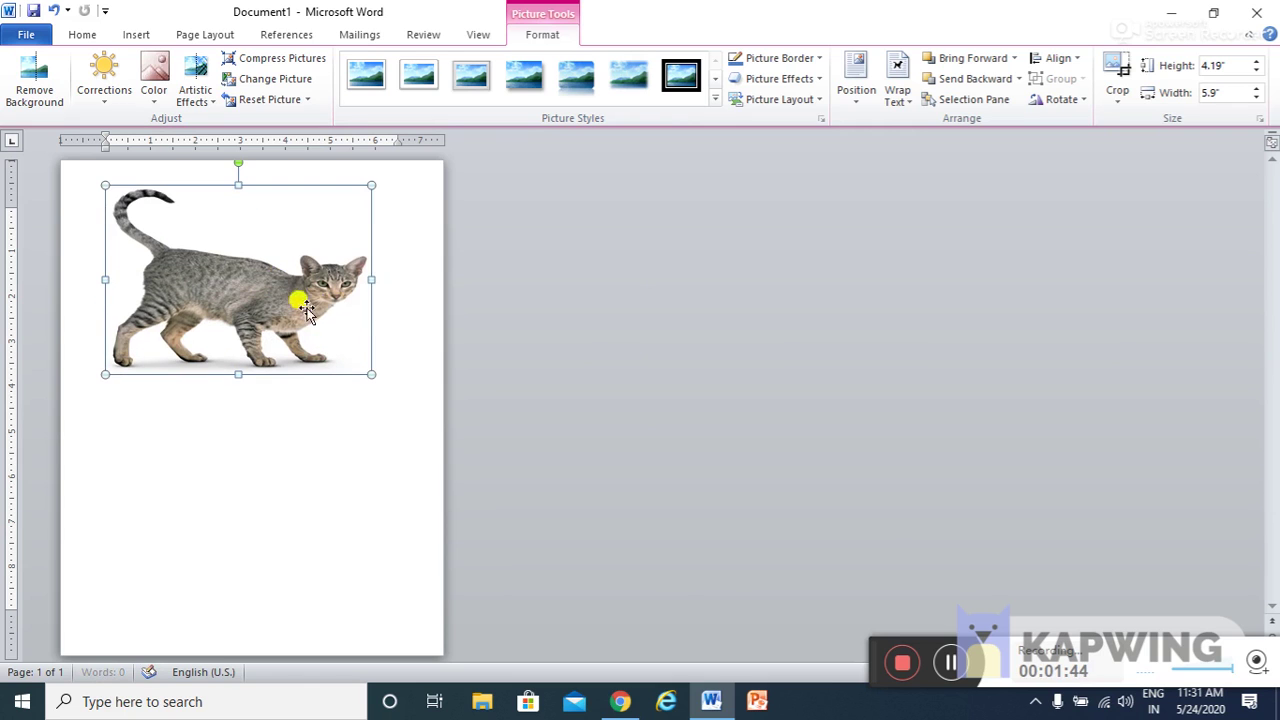
left_click(401, 304)
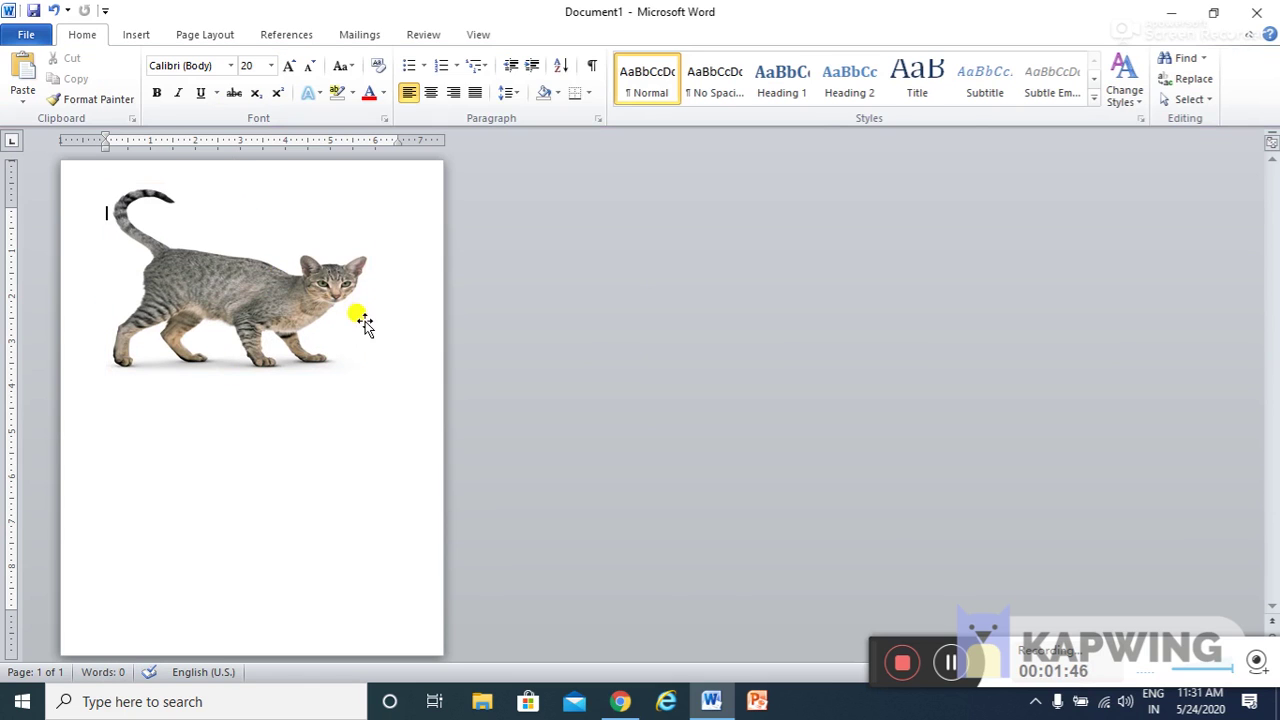
Give the cat photo the Rotated, White picture style from the Picture Styles gallery.
left_click(335, 286)
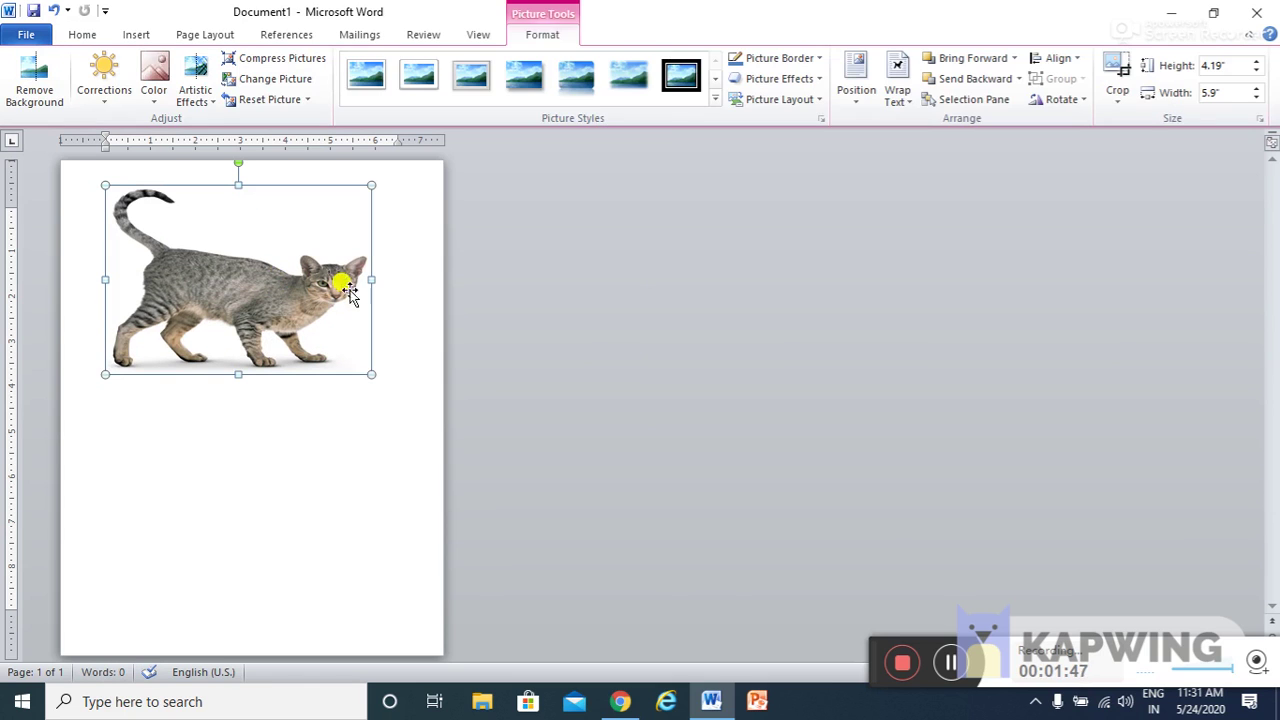
left_click(715, 95)
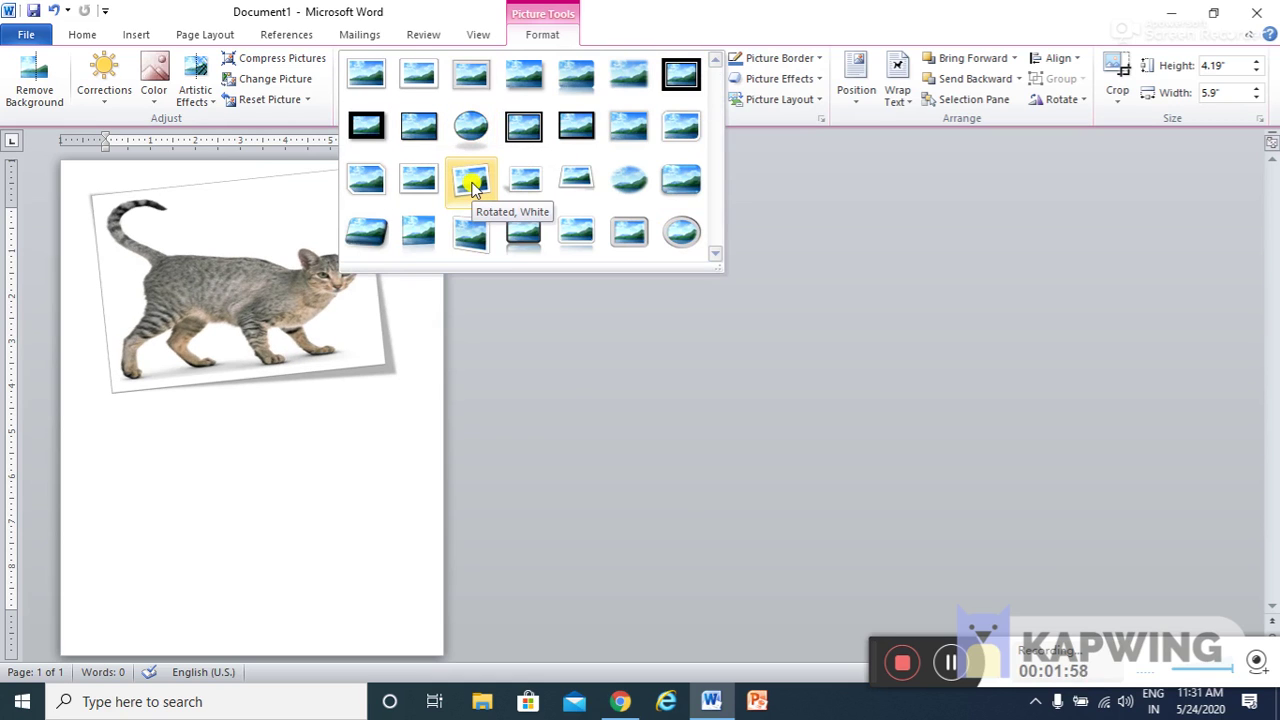
left_click(472, 184)
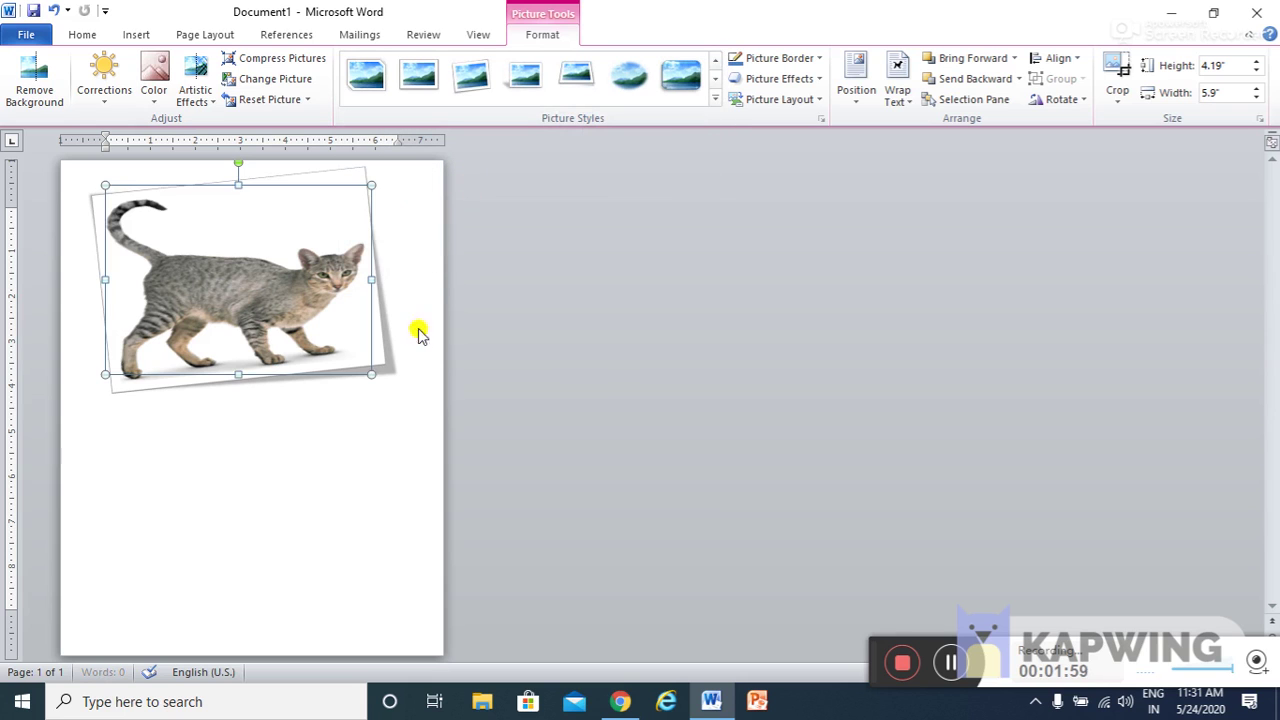
left_click(389, 419)
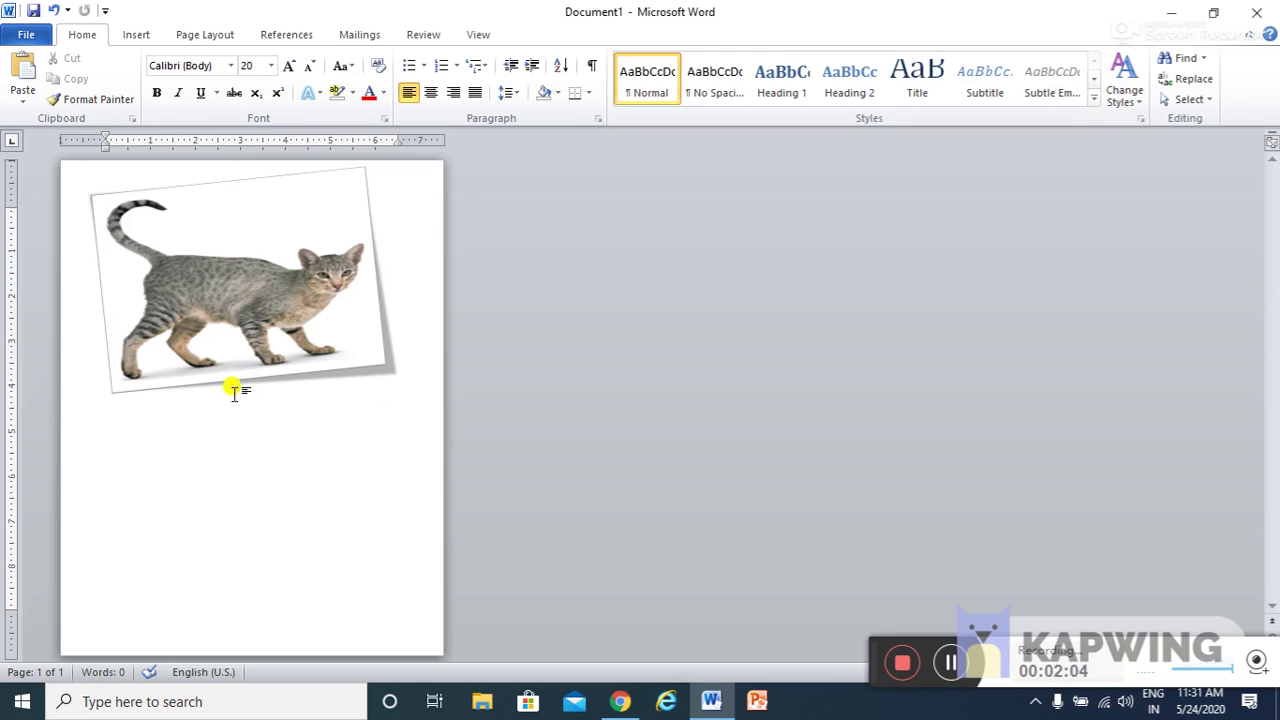
Type the centred caption 'A Cat' below the photo and 'This is a cat.' beneath it.
left_click(255, 328)
left_click(214, 422)
type("A Cat")
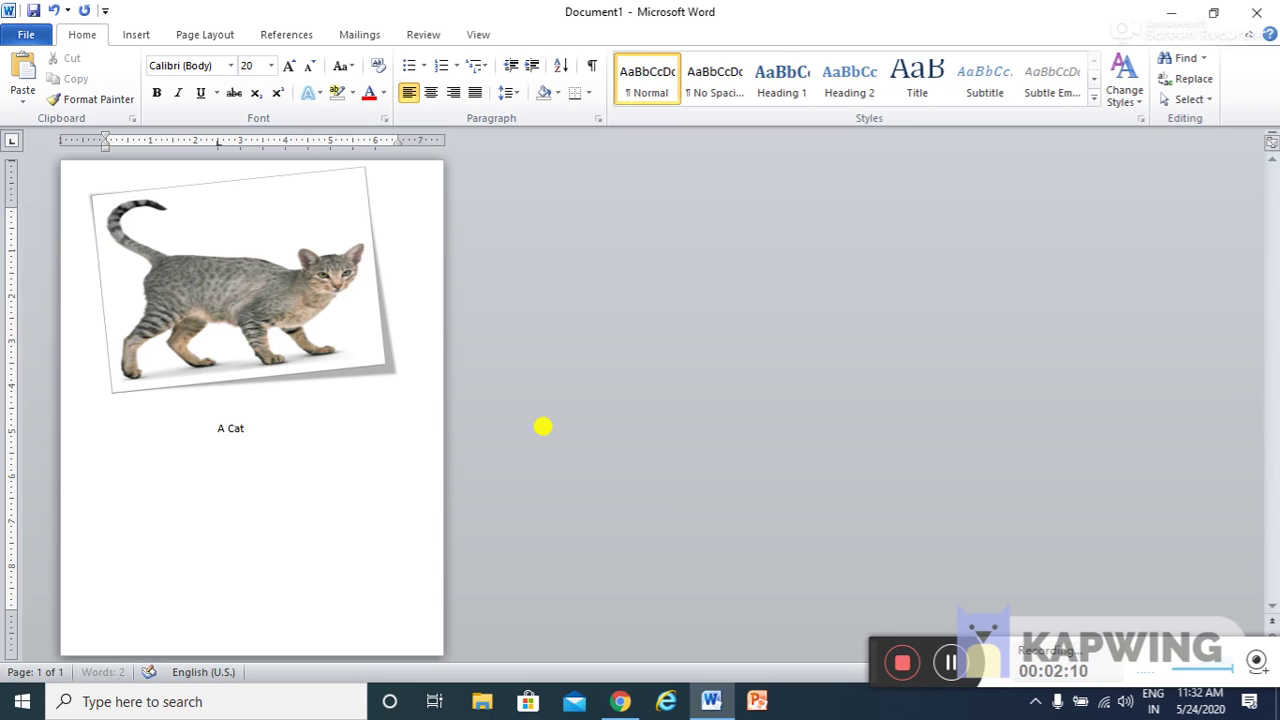
key("Return")
type("is is a cat.")
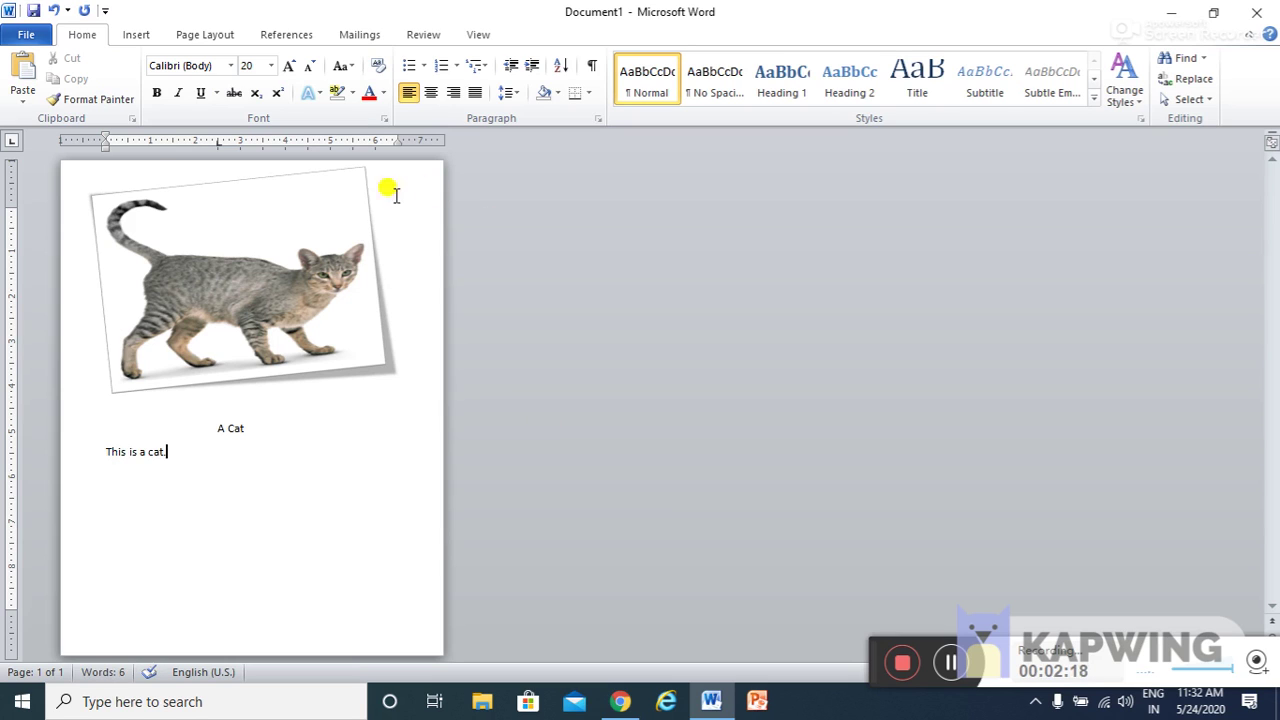
Make the 'A Cat' caption 48 pt Britannic Bold.
double_click(232, 425)
left_click_drag(228, 418, 200, 423)
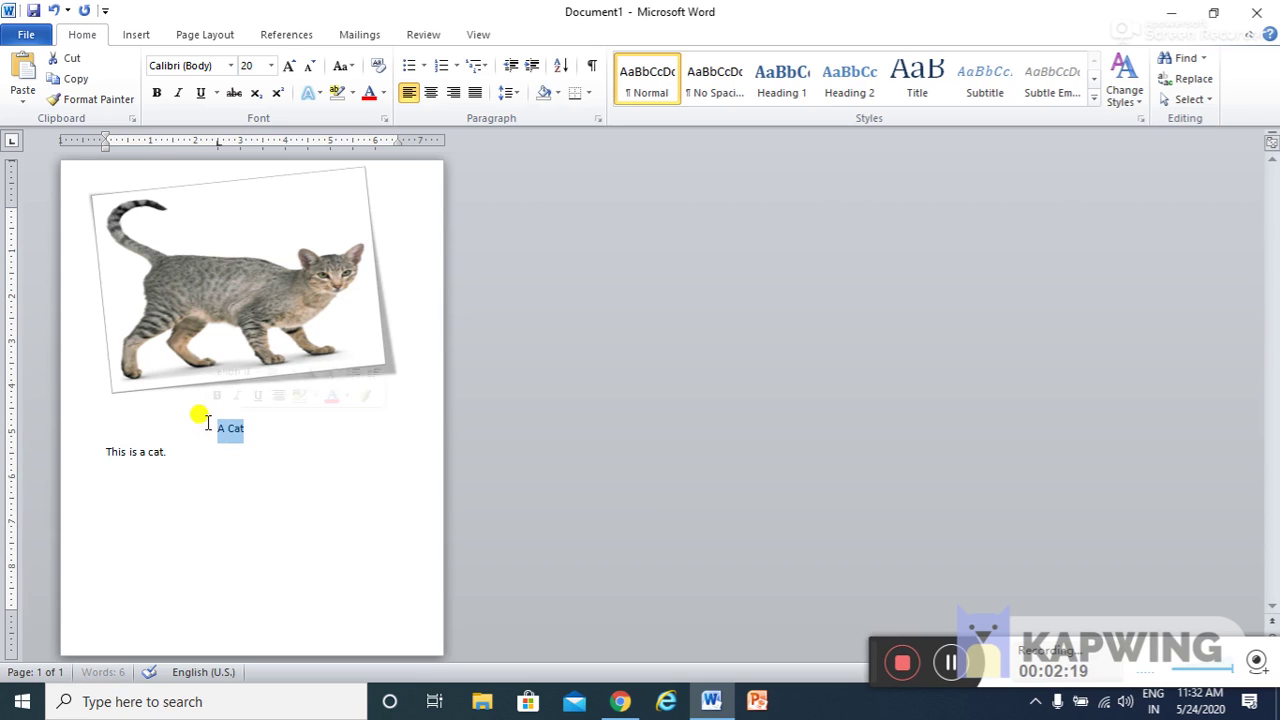
left_click(289, 66)
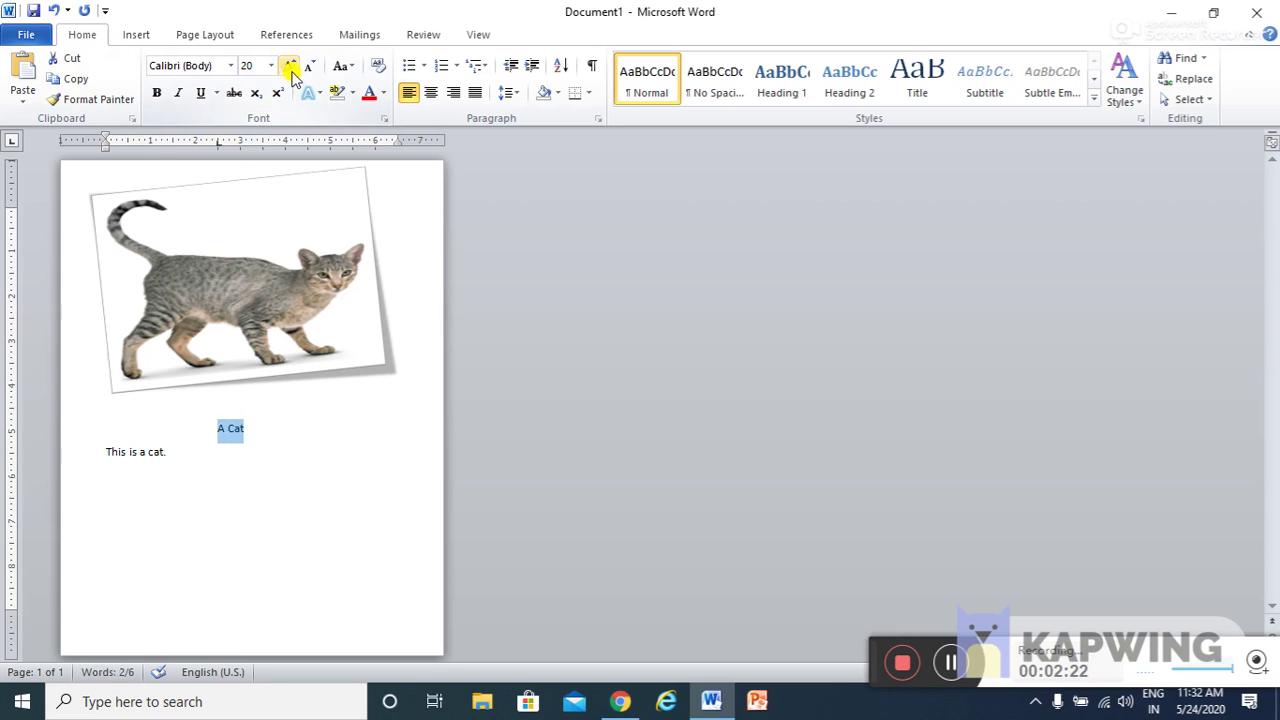
left_click(289, 66)
left_click(289, 66)
left_click(289, 66)
left_click(289, 66)
left_click(289, 66)
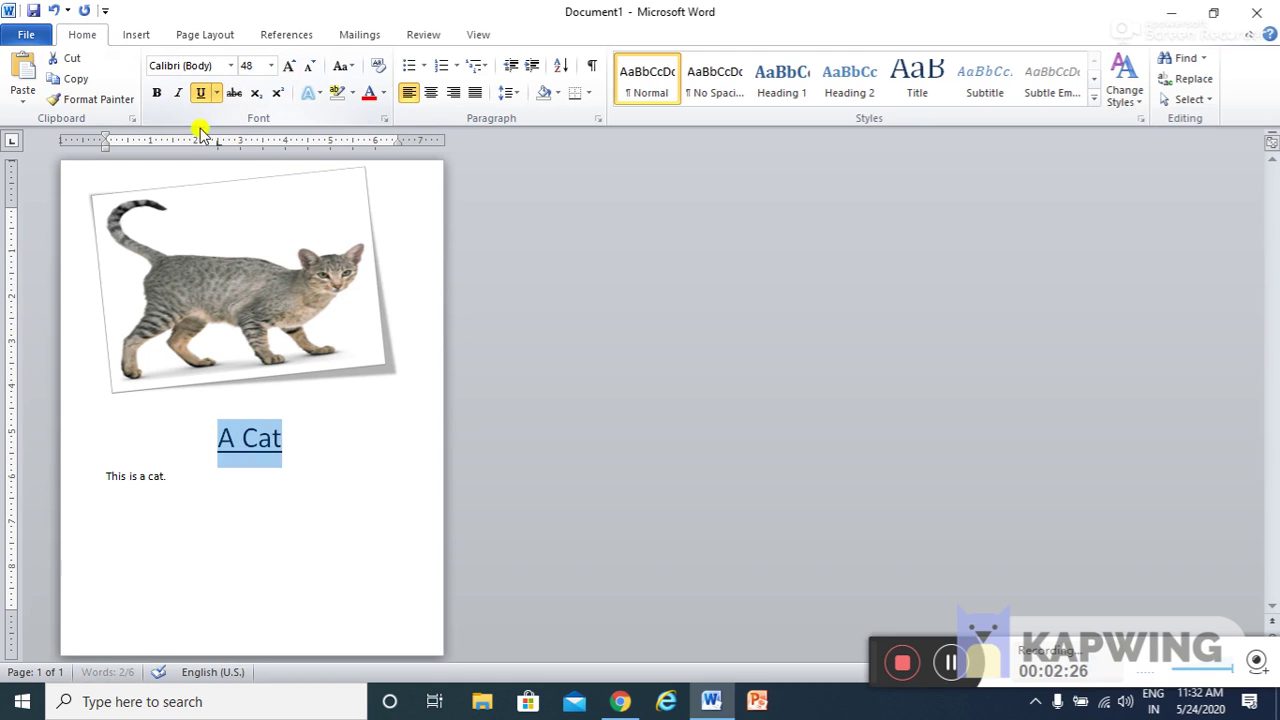
left_click(231, 67)
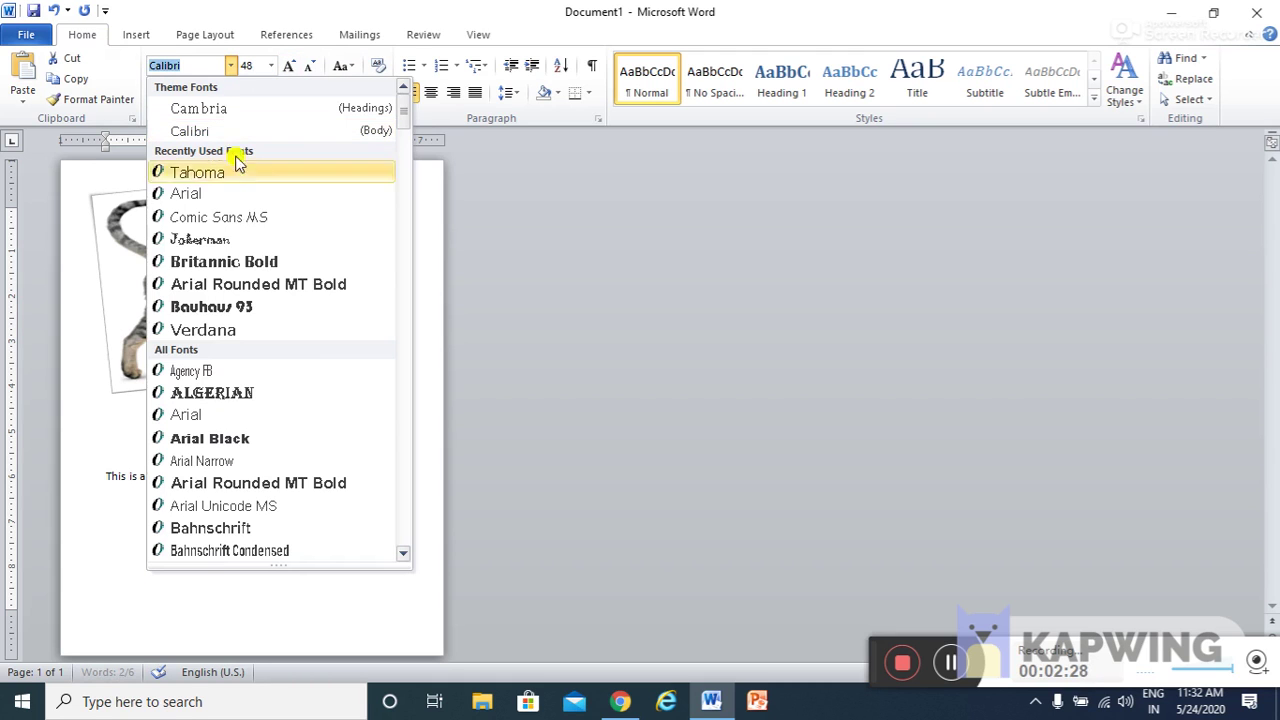
left_click(255, 265)
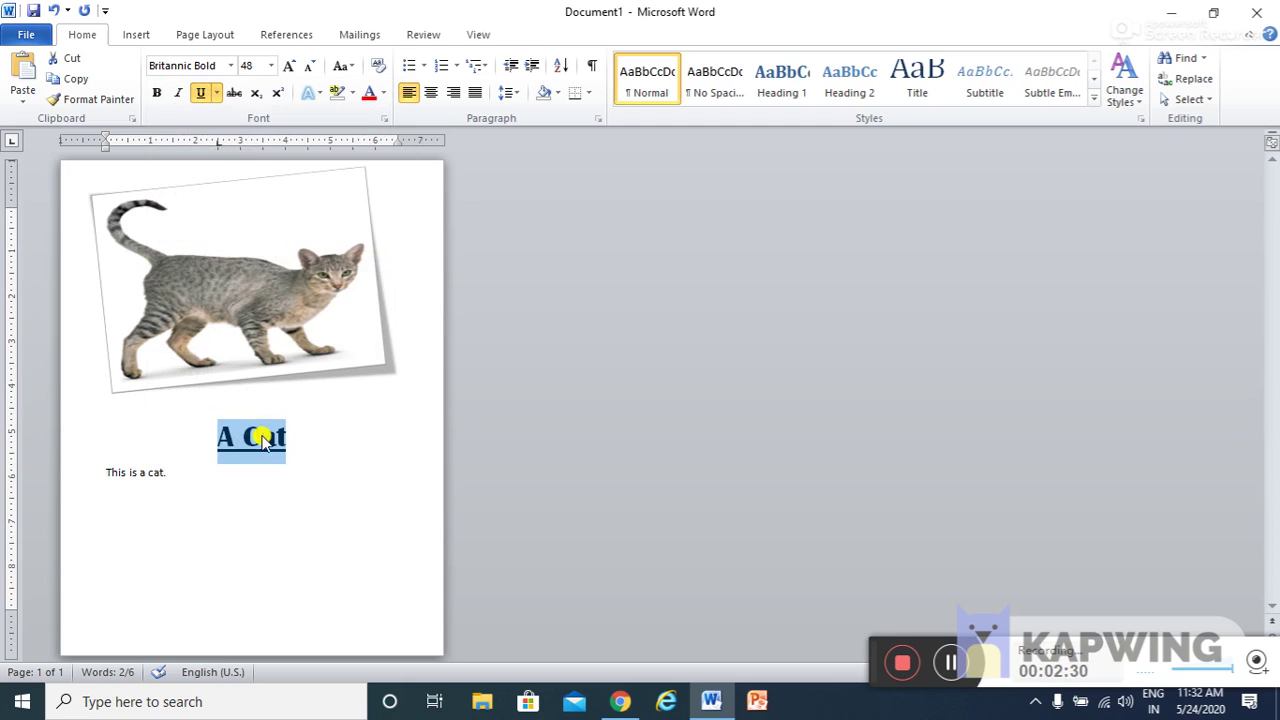
Format 'This is a cat.' as red, bold, 26 pt Comic Sans MS.
left_click_drag(167, 472, 94, 470)
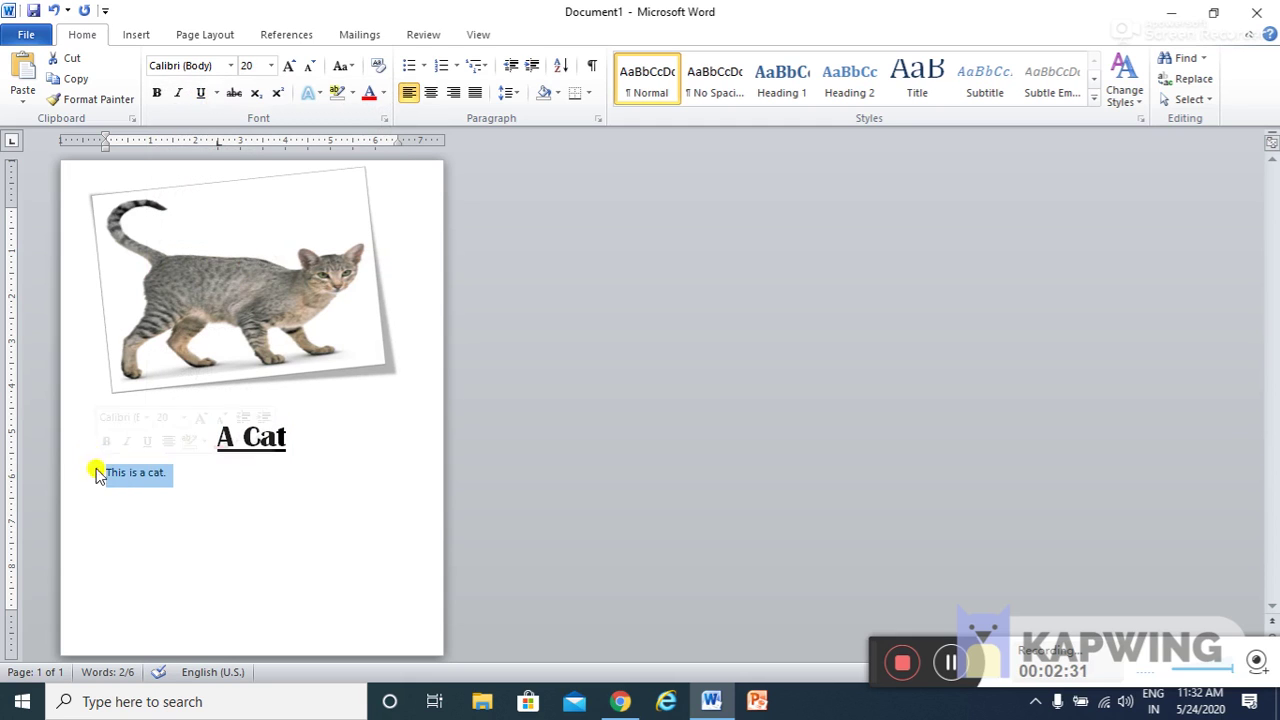
left_click(288, 66)
left_click(288, 66)
left_click(288, 66)
left_click(383, 93)
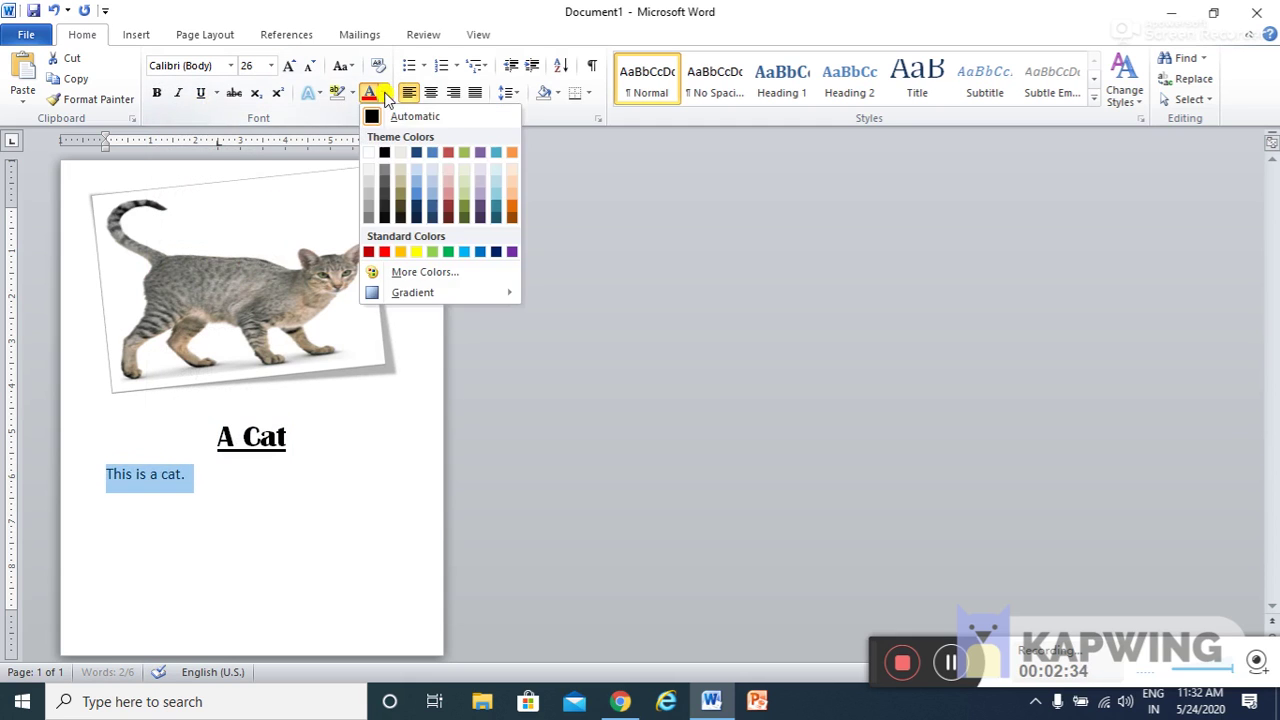
left_click(385, 251)
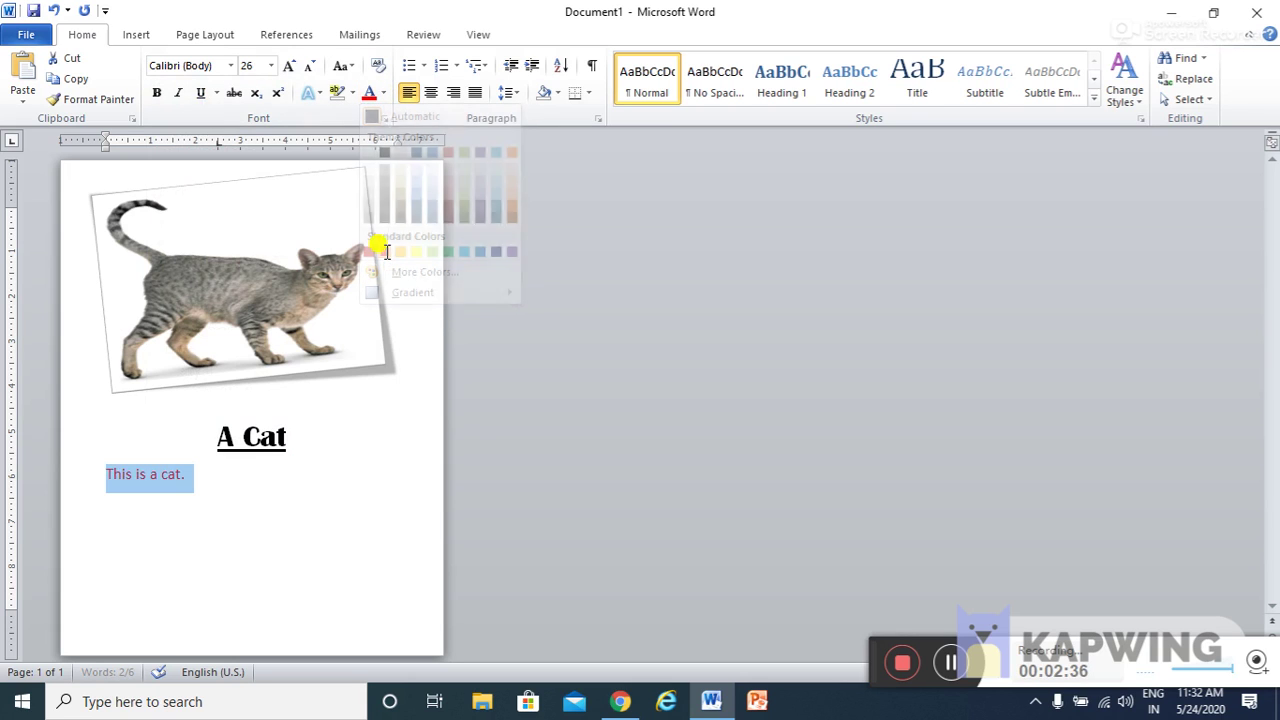
left_click(155, 95)
left_click(231, 65)
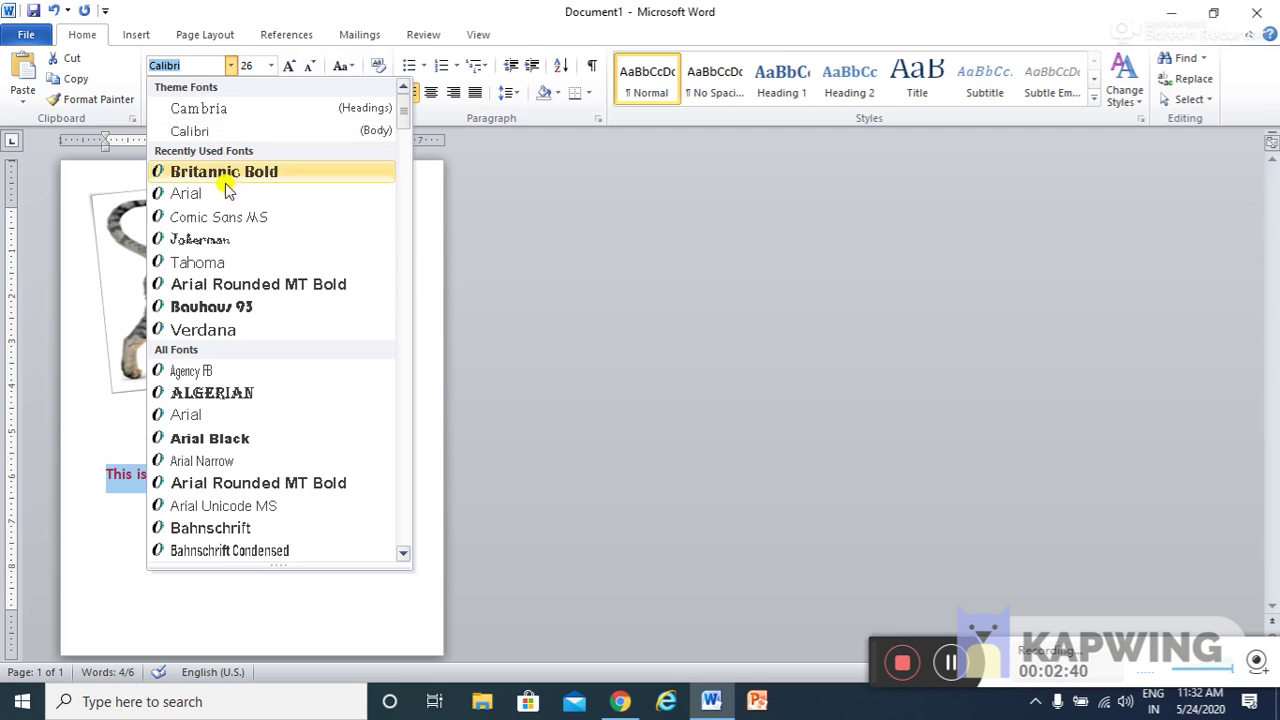
left_click(229, 216)
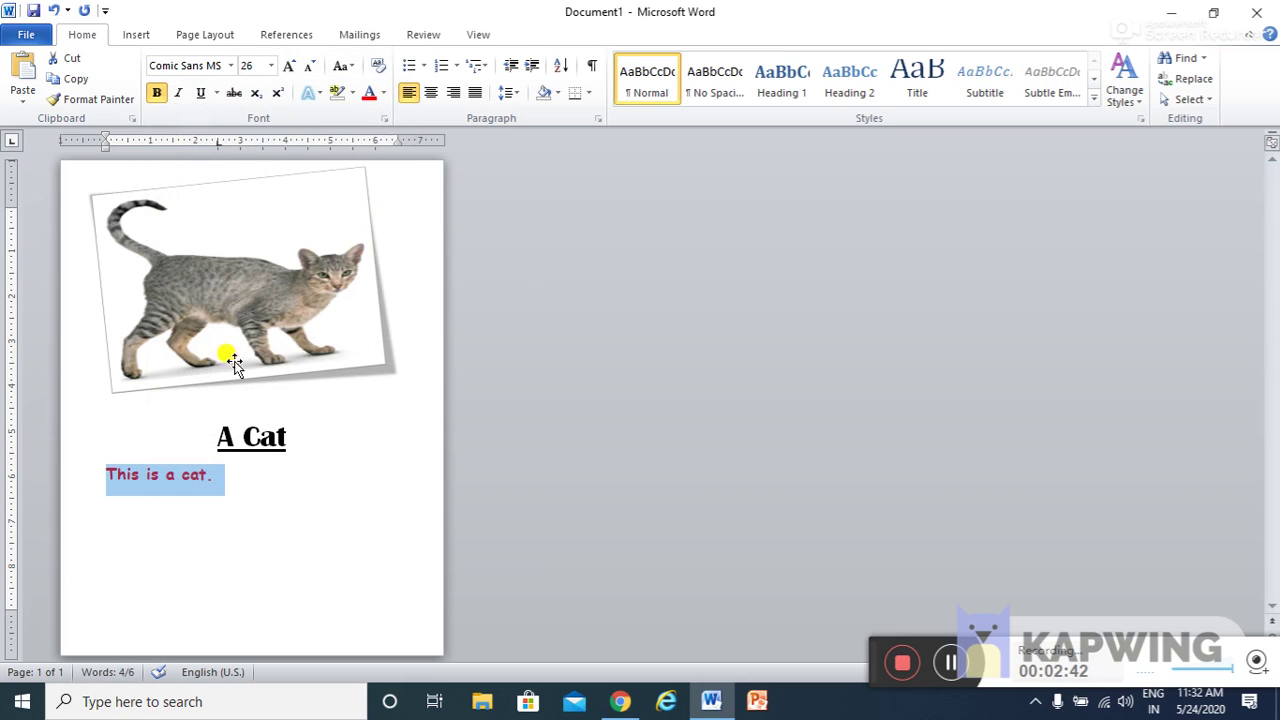
left_click(238, 476)
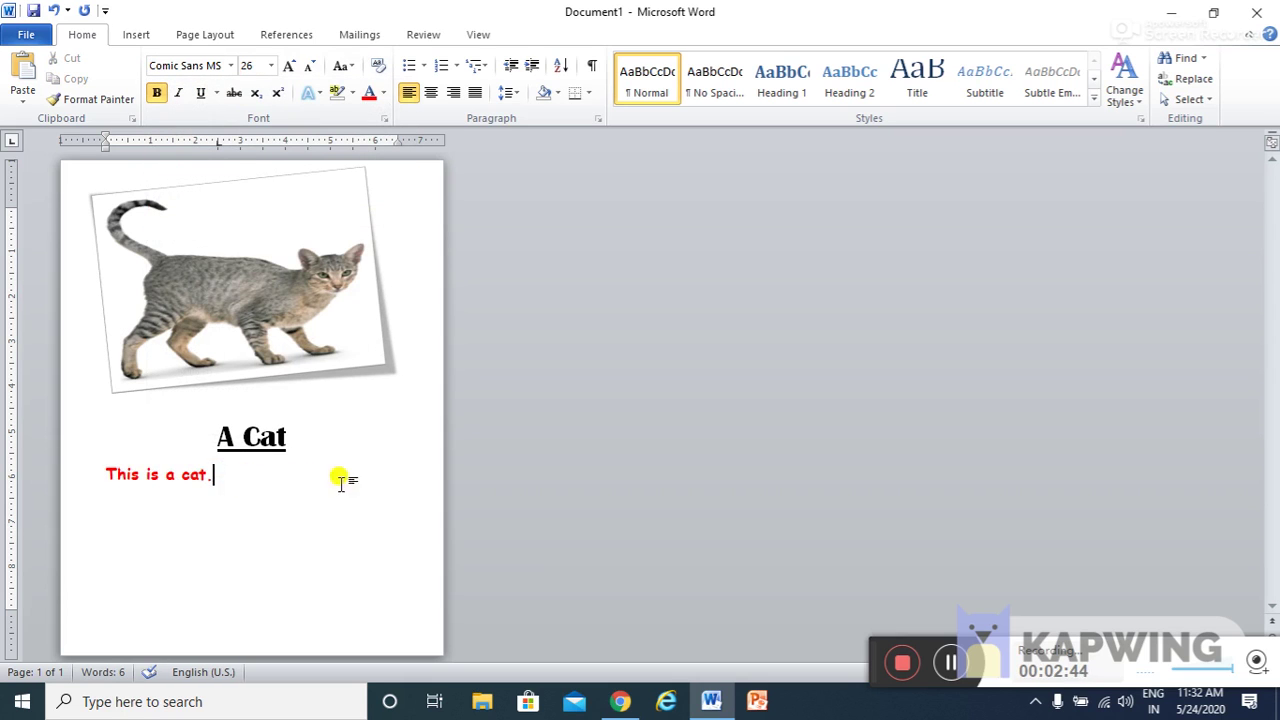
Add 'It is very useful……and so on…', underline both red lines, and add three ruled lines.
key("Return")
type("ve")
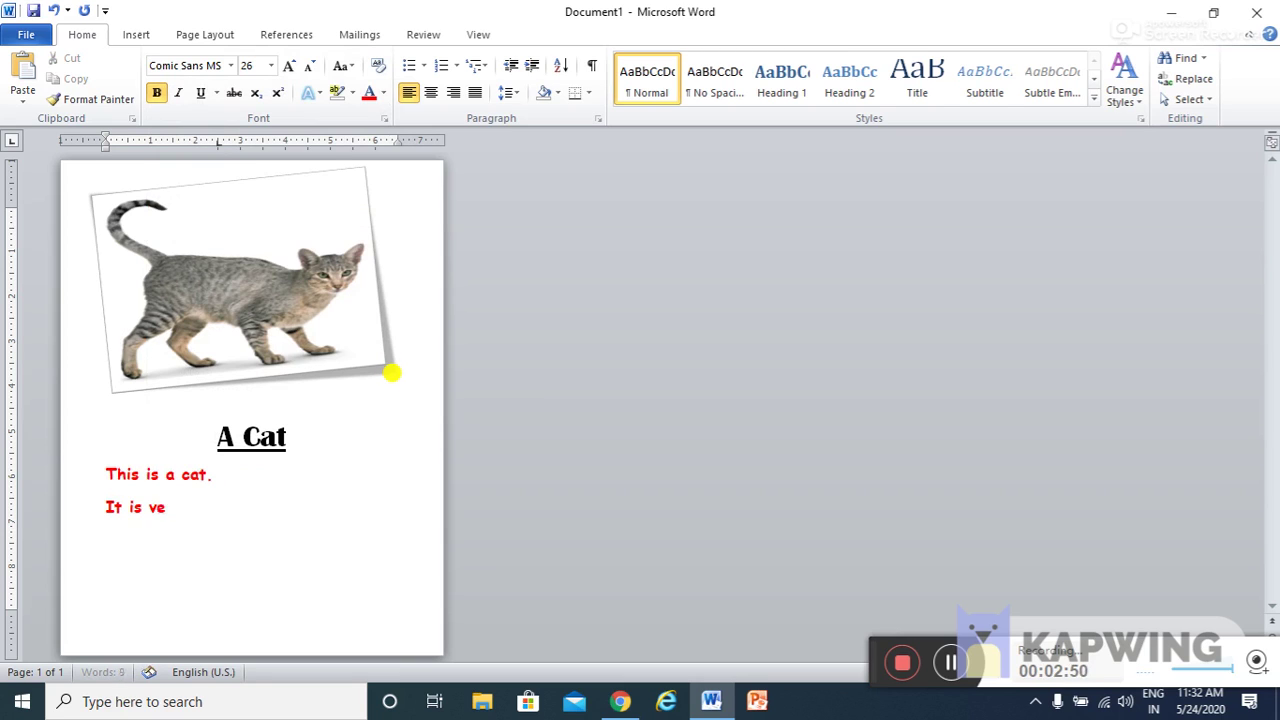
type("ry useful.....")
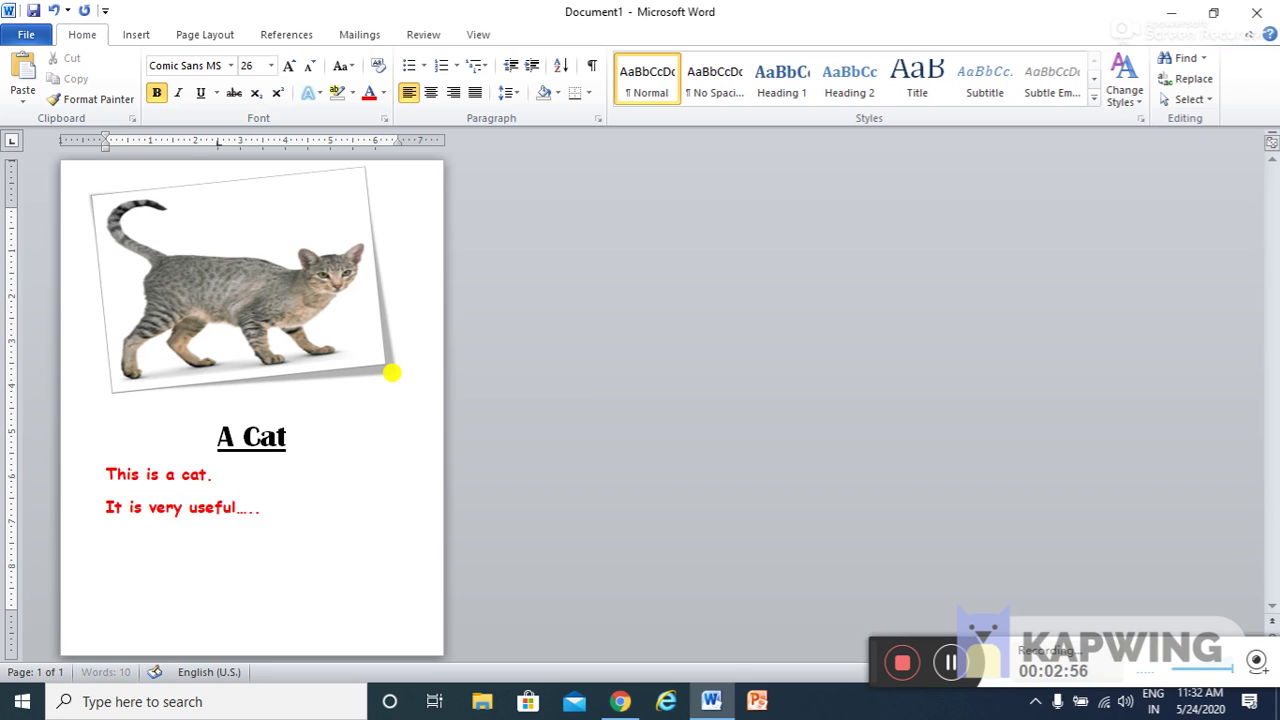
type("and so on...")
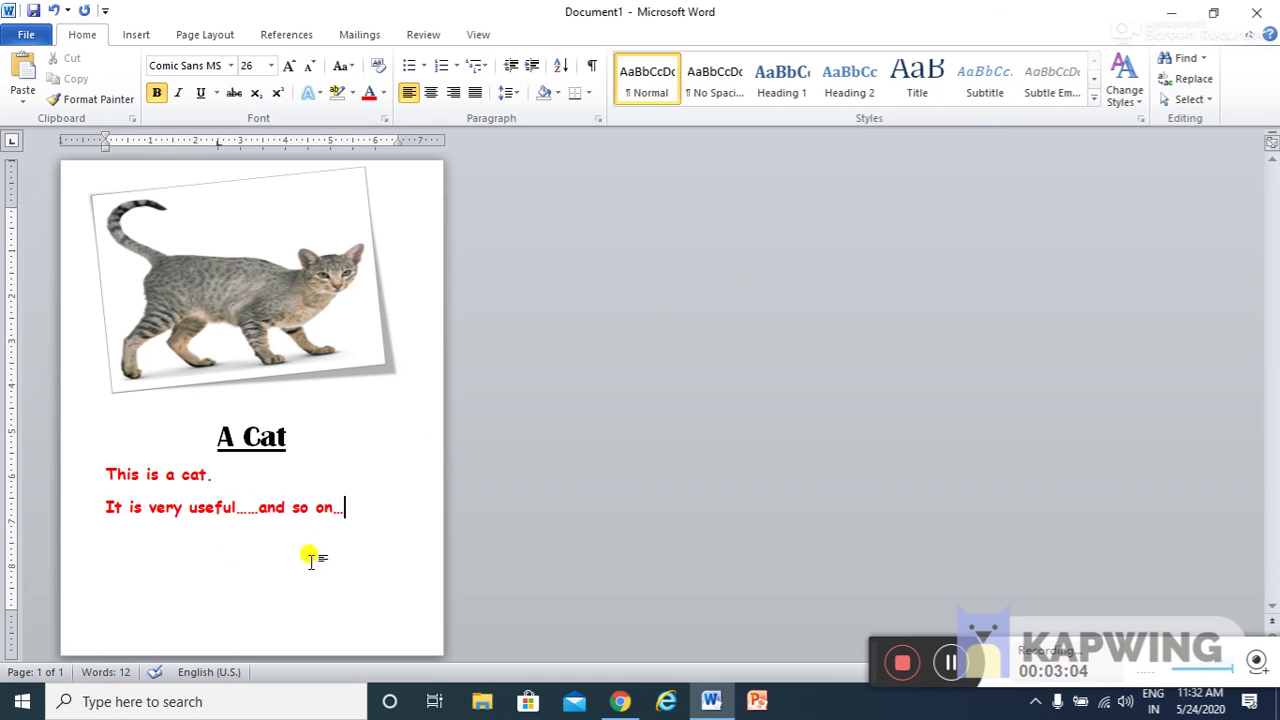
left_click_drag(349, 509, 62, 480)
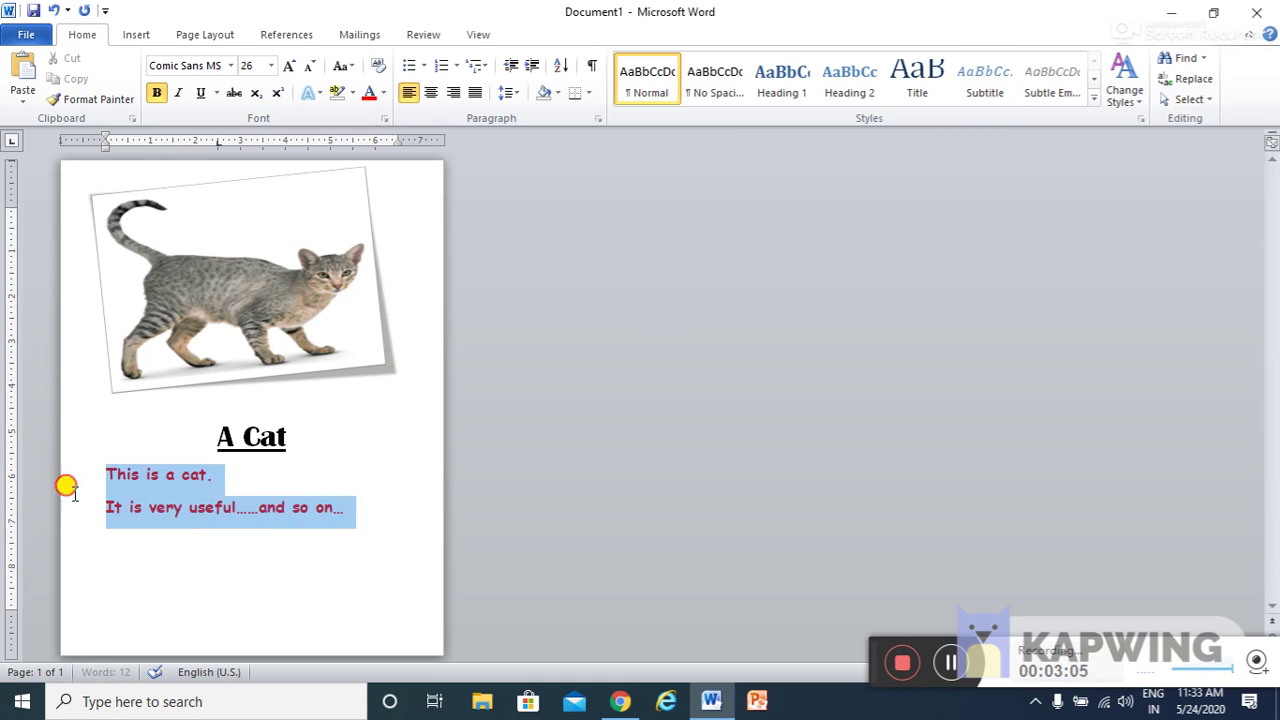
left_click(200, 93)
left_click(340, 509)
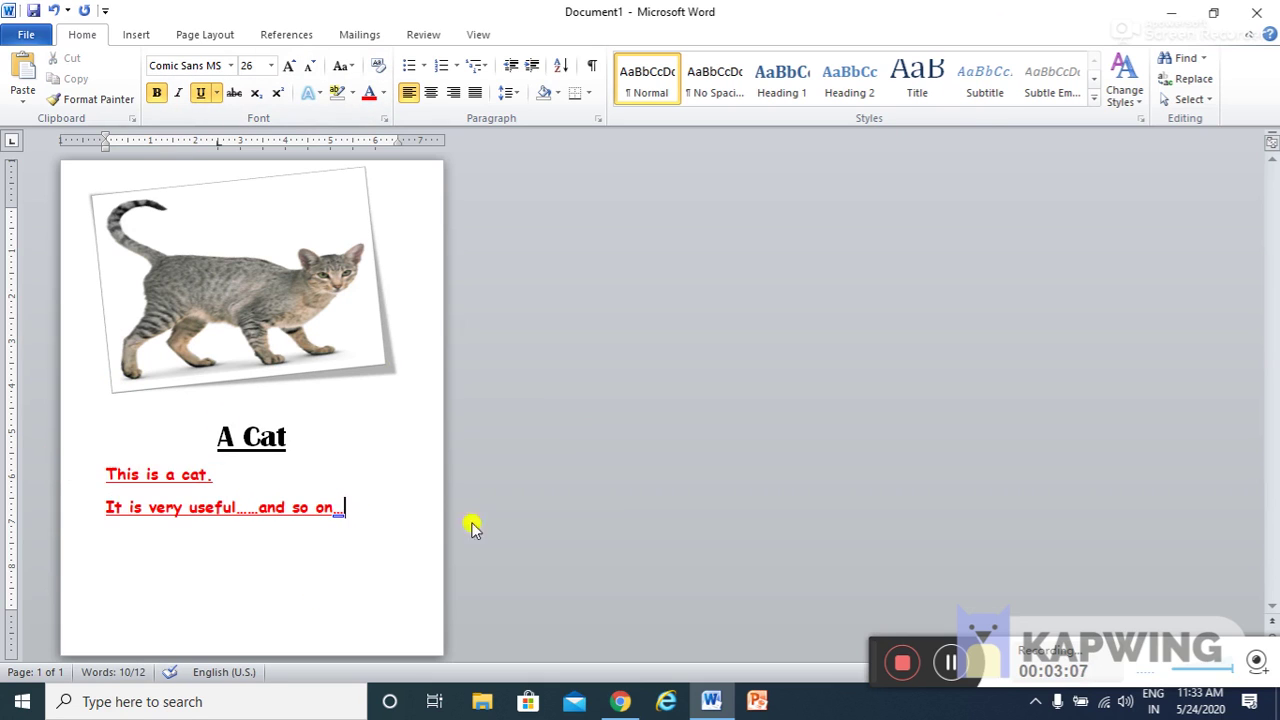
key("Return")
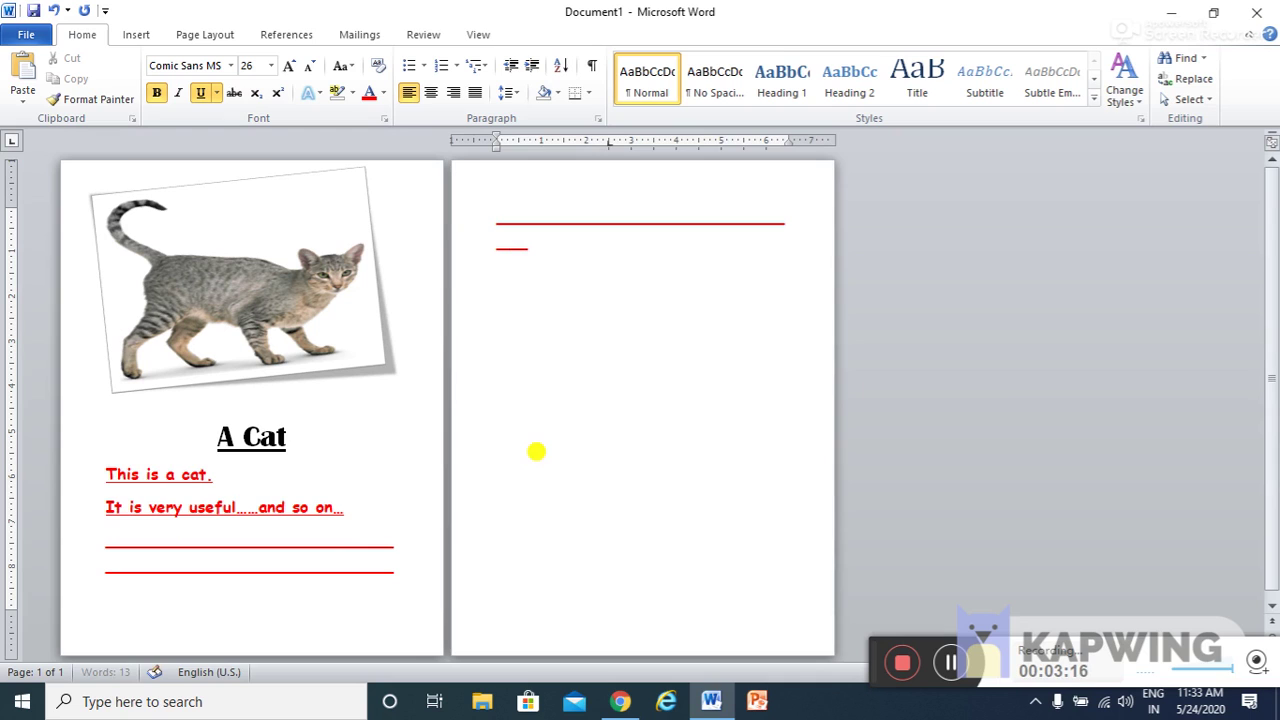
key("BackSpace")
key("BackSpace")
key("BackSpace")
key("BackSpace")
key("BackSpace")
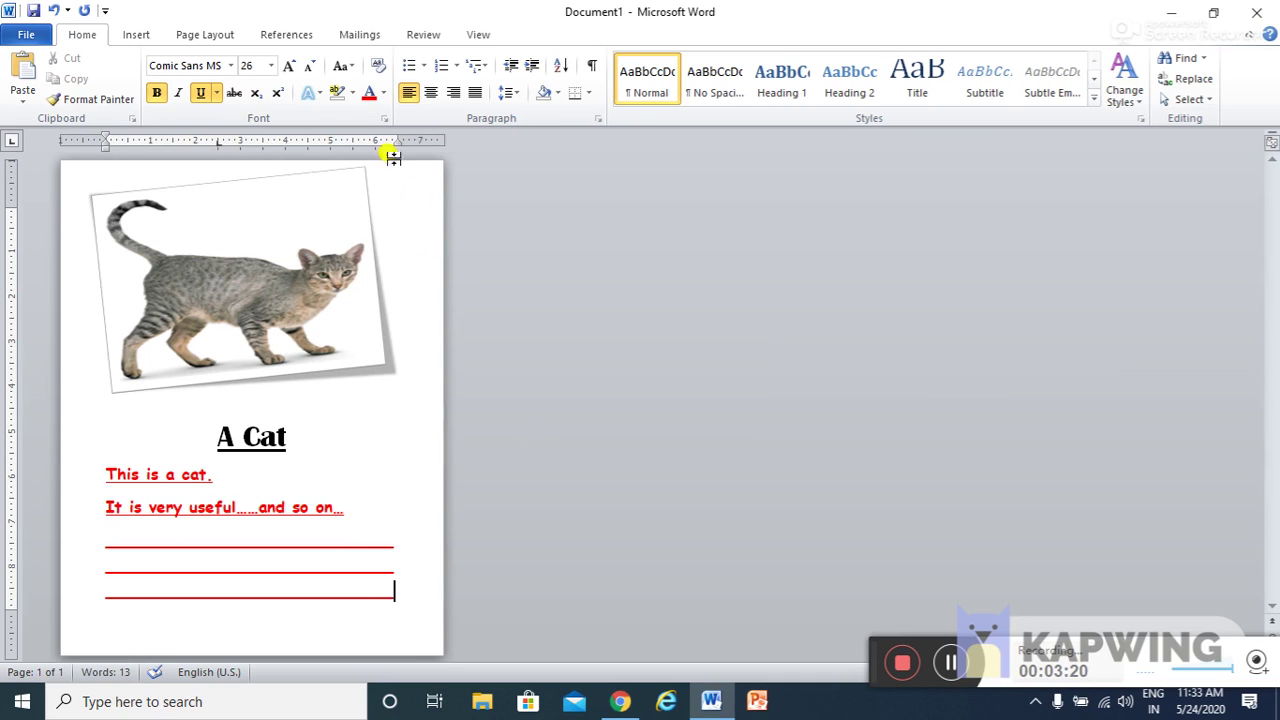
Apply the ice-cream cone art page border to the document.
left_click(222, 36)
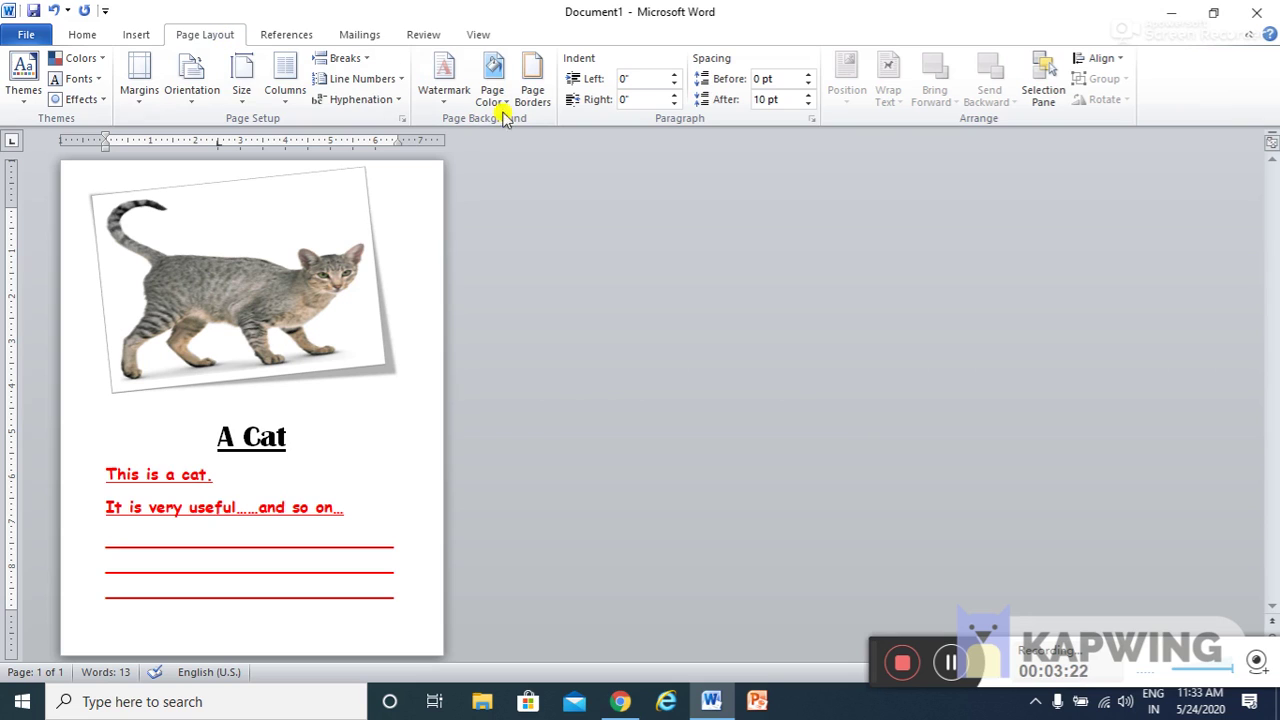
left_click(532, 88)
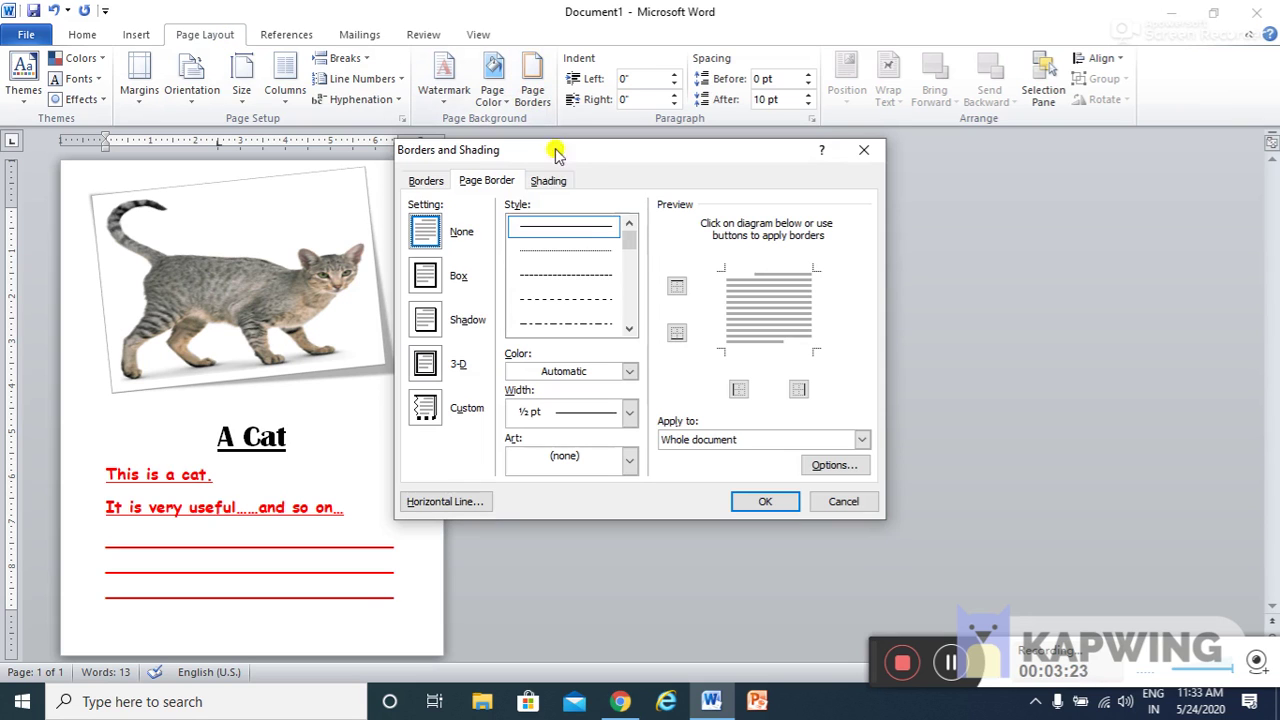
left_click(626, 462)
scroll(630, 590, "down", 5)
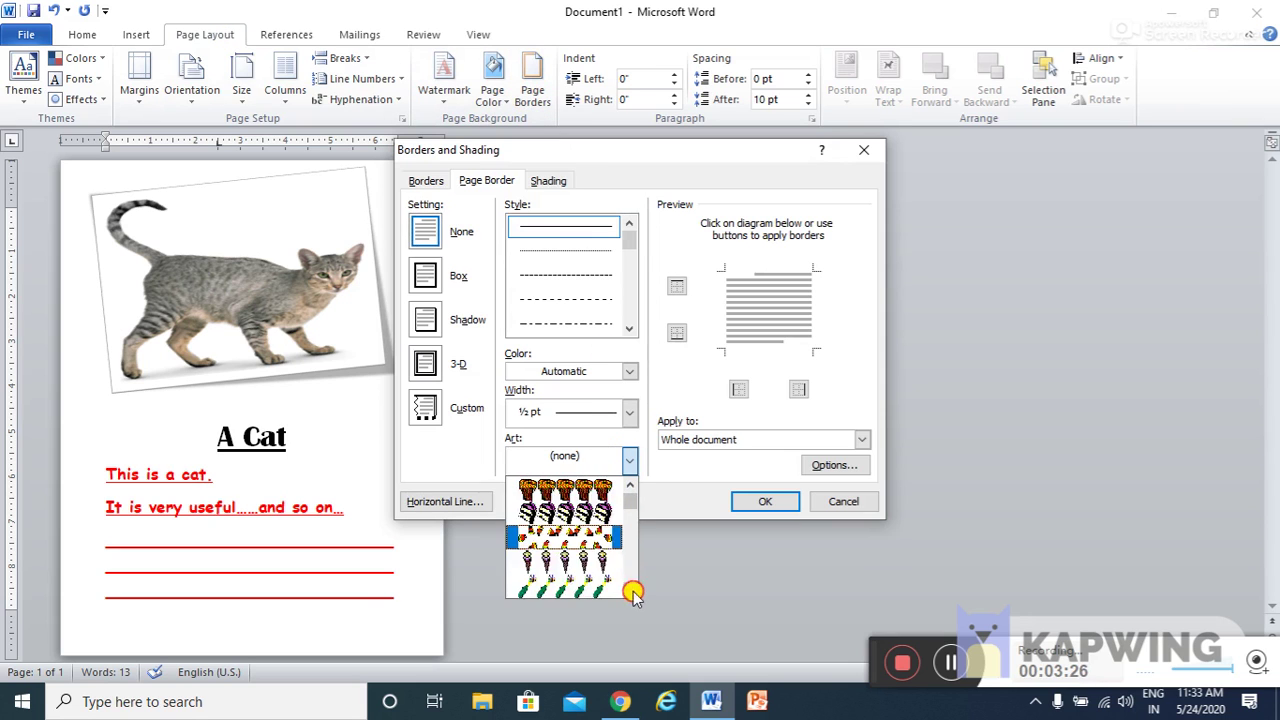
scroll(630, 590, "down", 5)
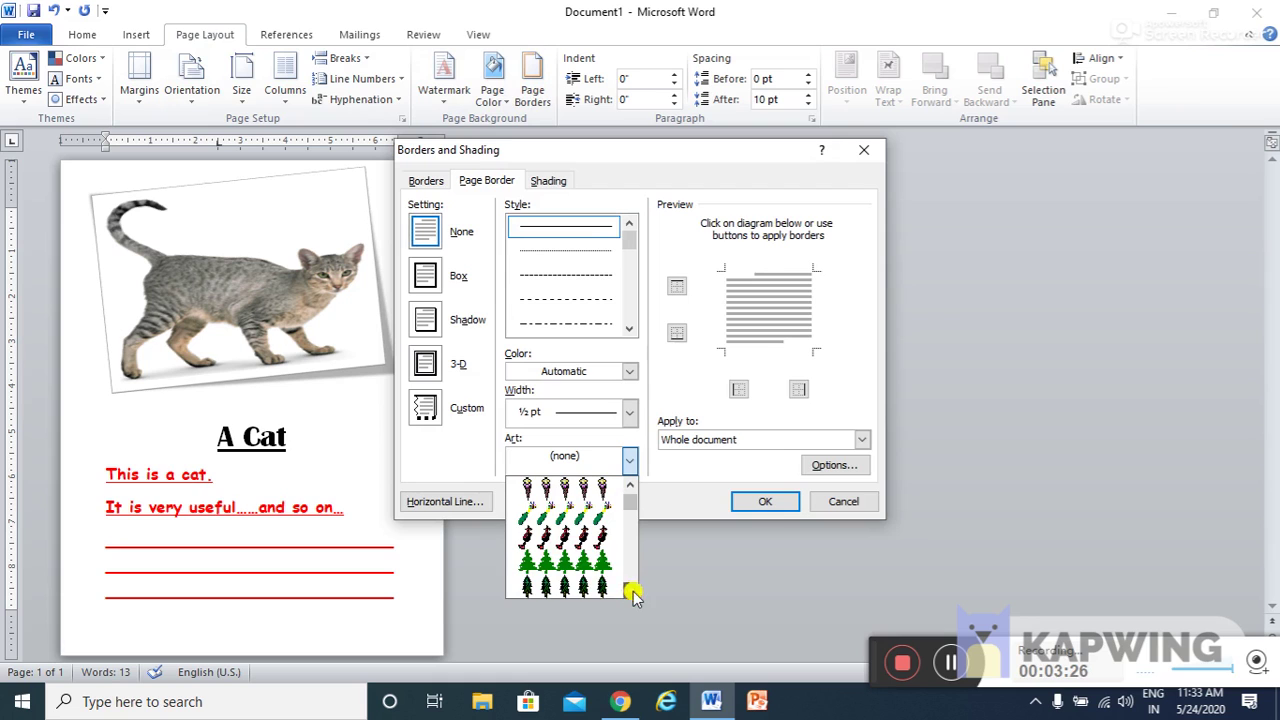
left_click(591, 487)
left_click(752, 501)
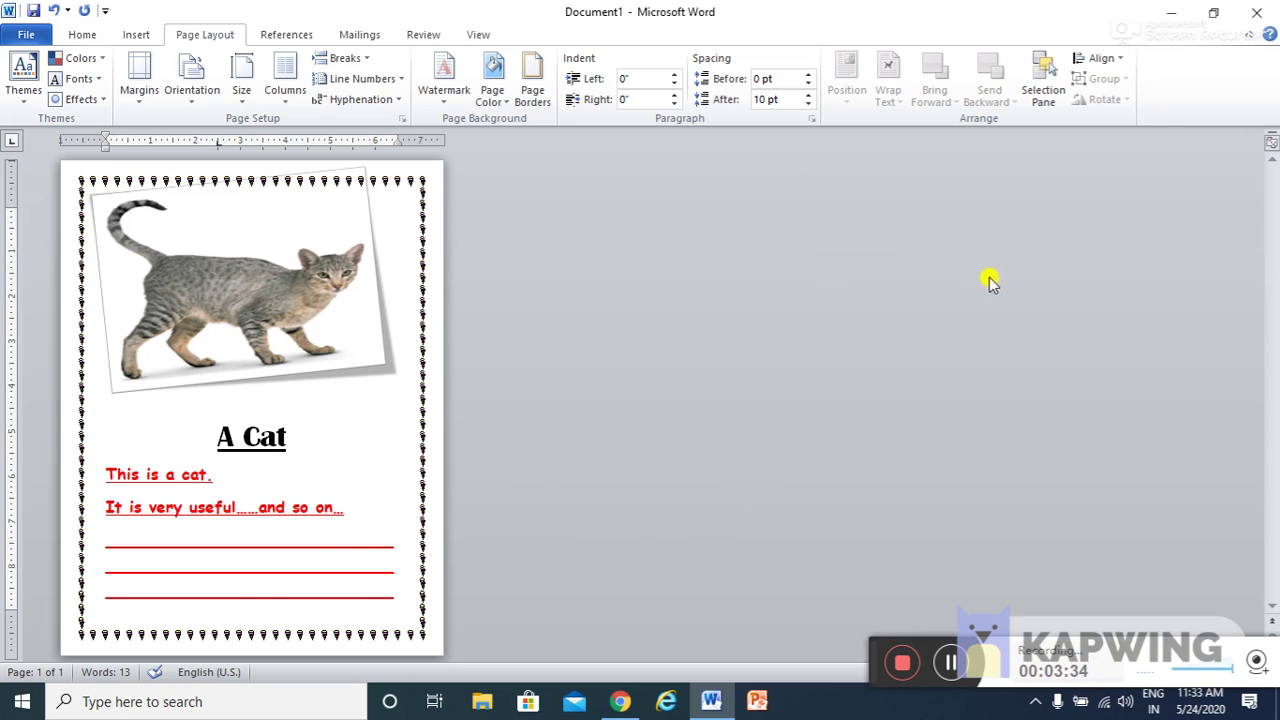
Undo the automatic border, start page two, and type 'This is how you can write on a topic.' and 'Hope you like it…'.
key("Return")
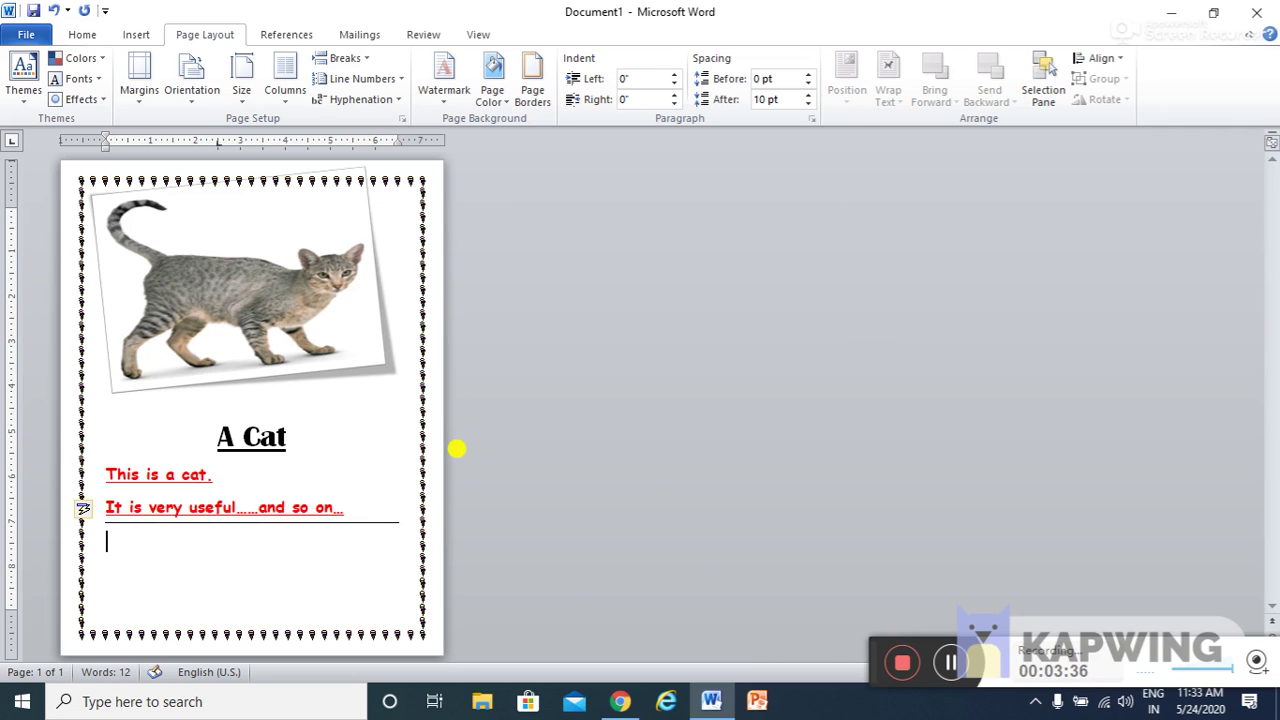
key("ctrl+z")
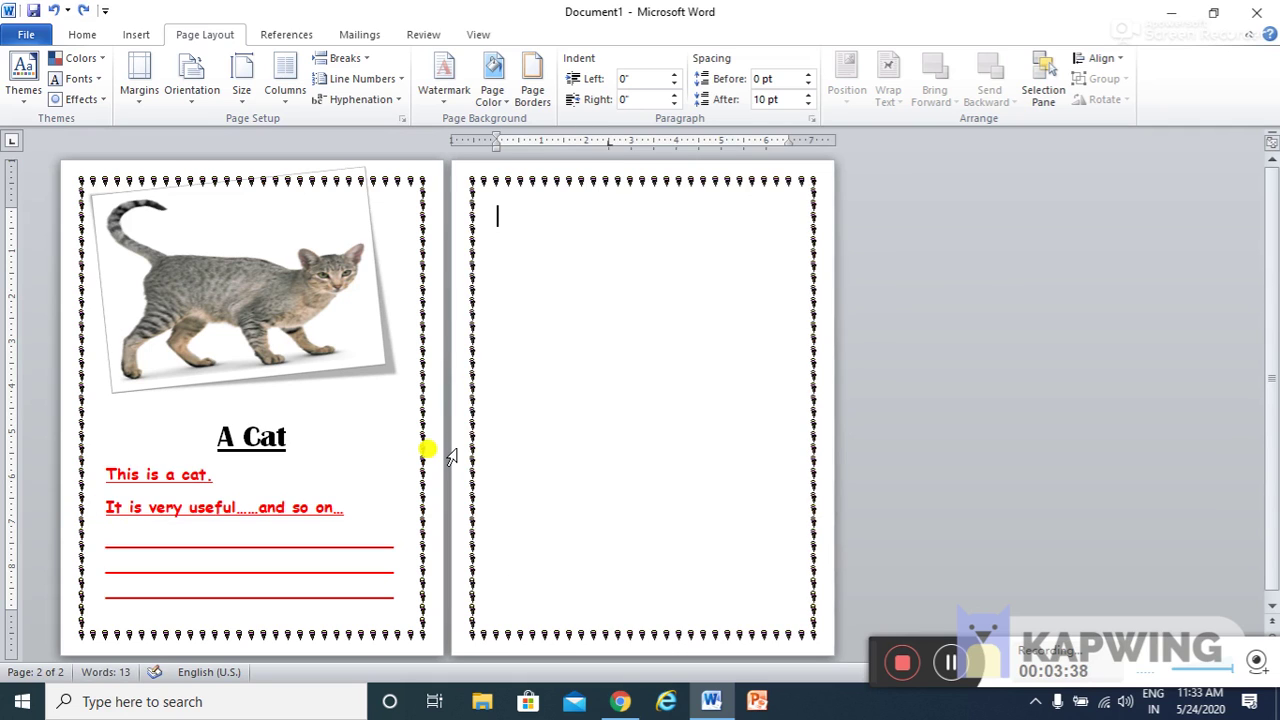
type("ts h")
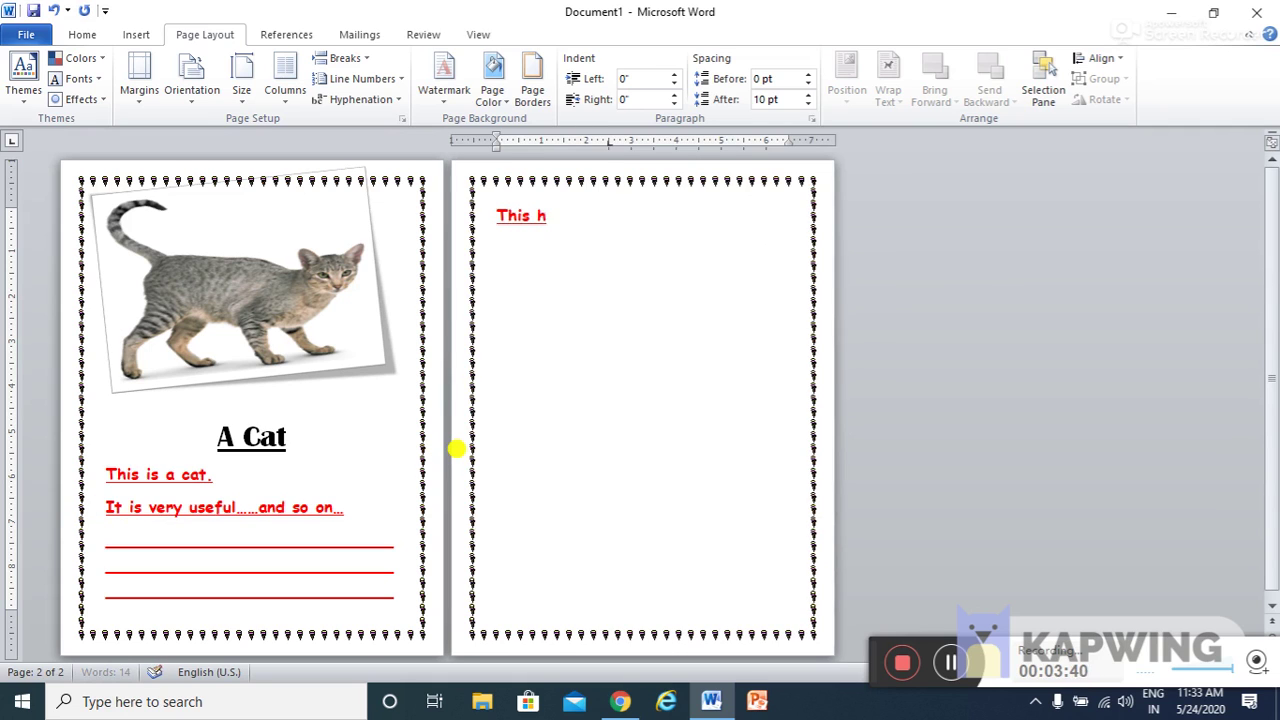
type("o")
key("BackSpace")
type("iow ")
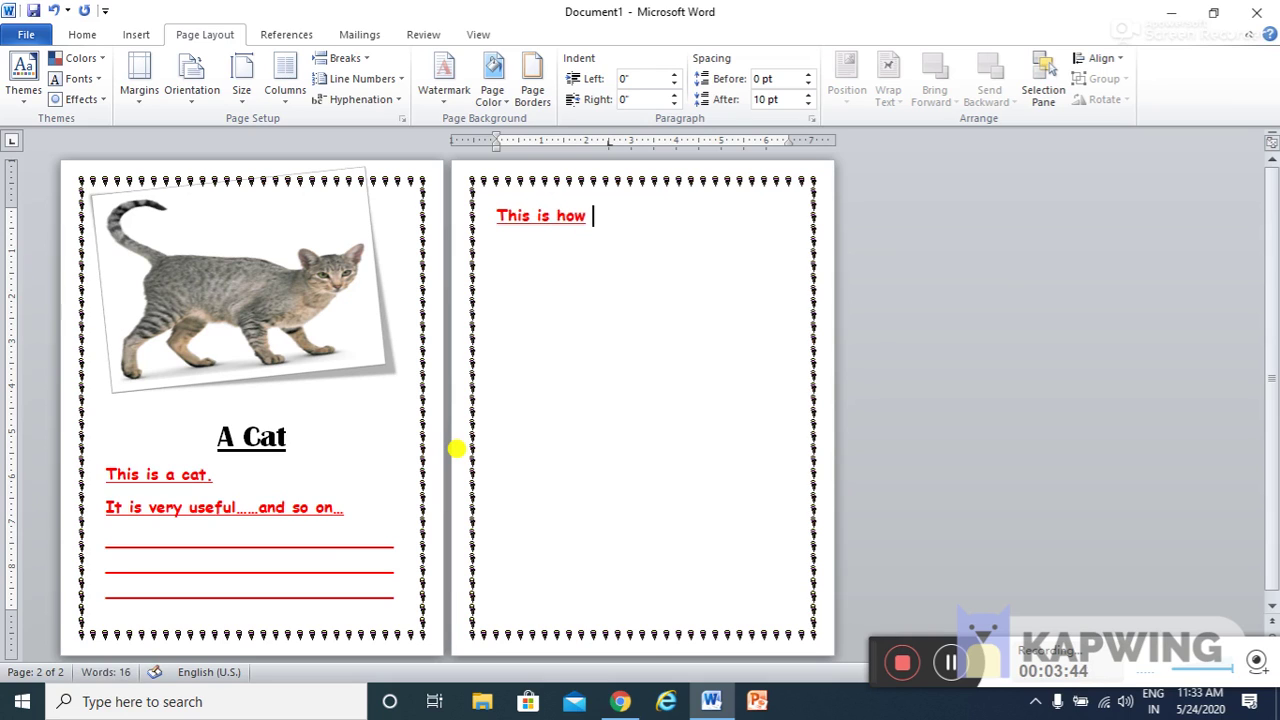
type("you can write")
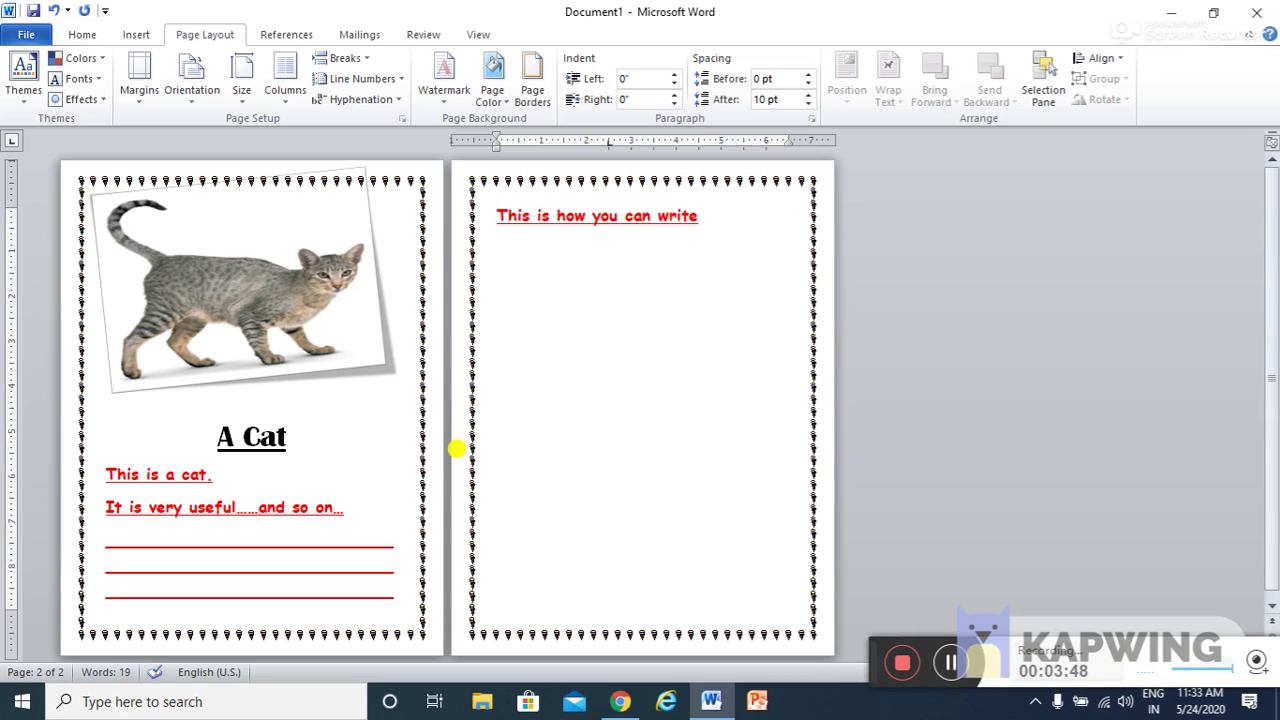
type(" o")
type("n a")
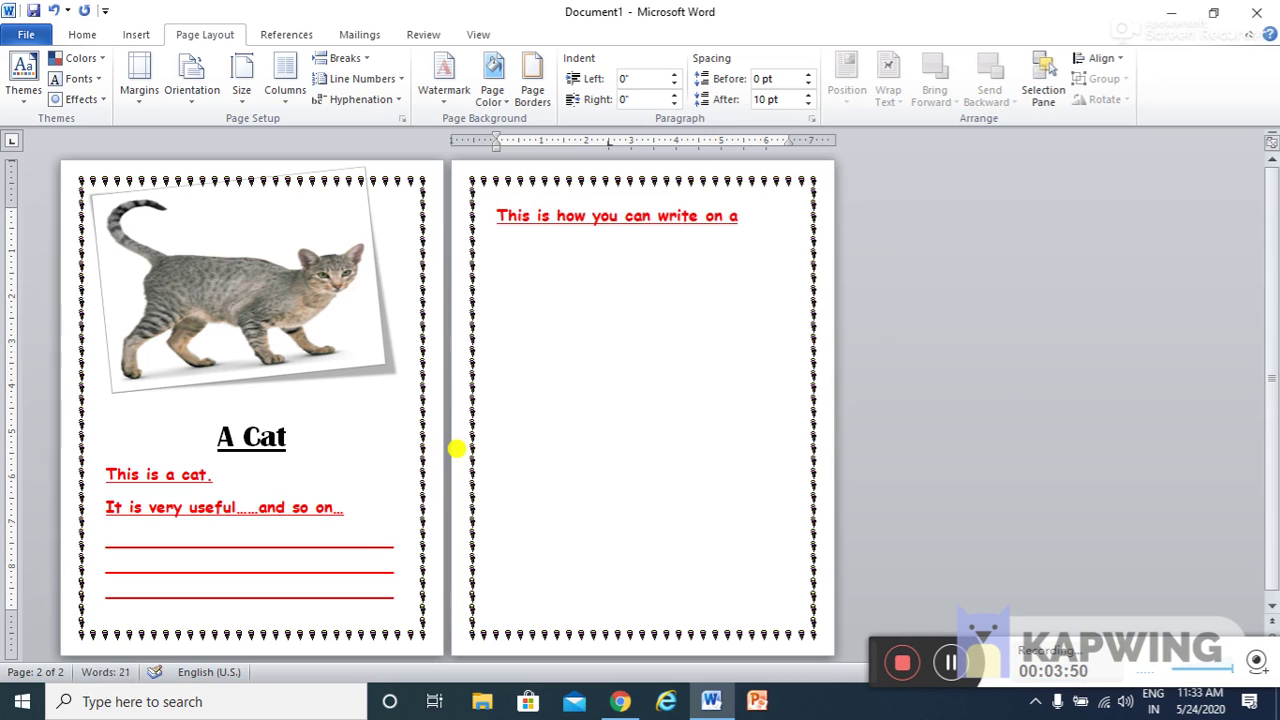
type(" top")
type("ic.")
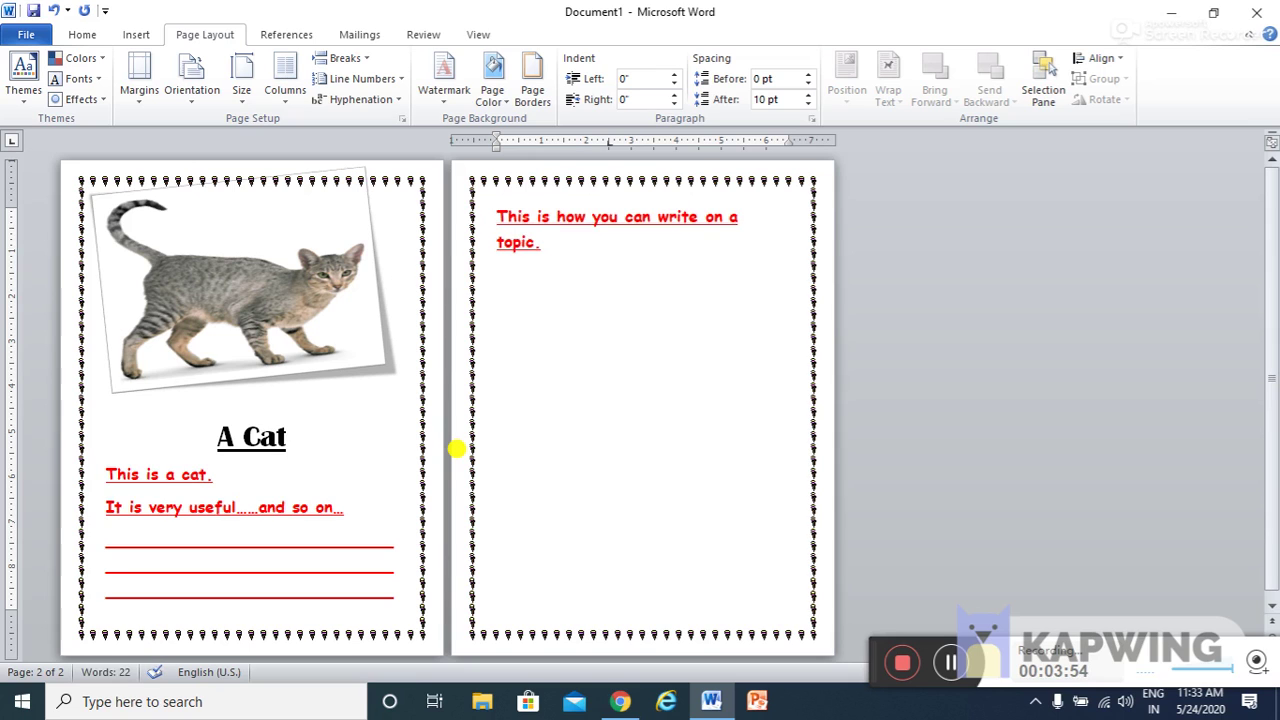
type("ope you")
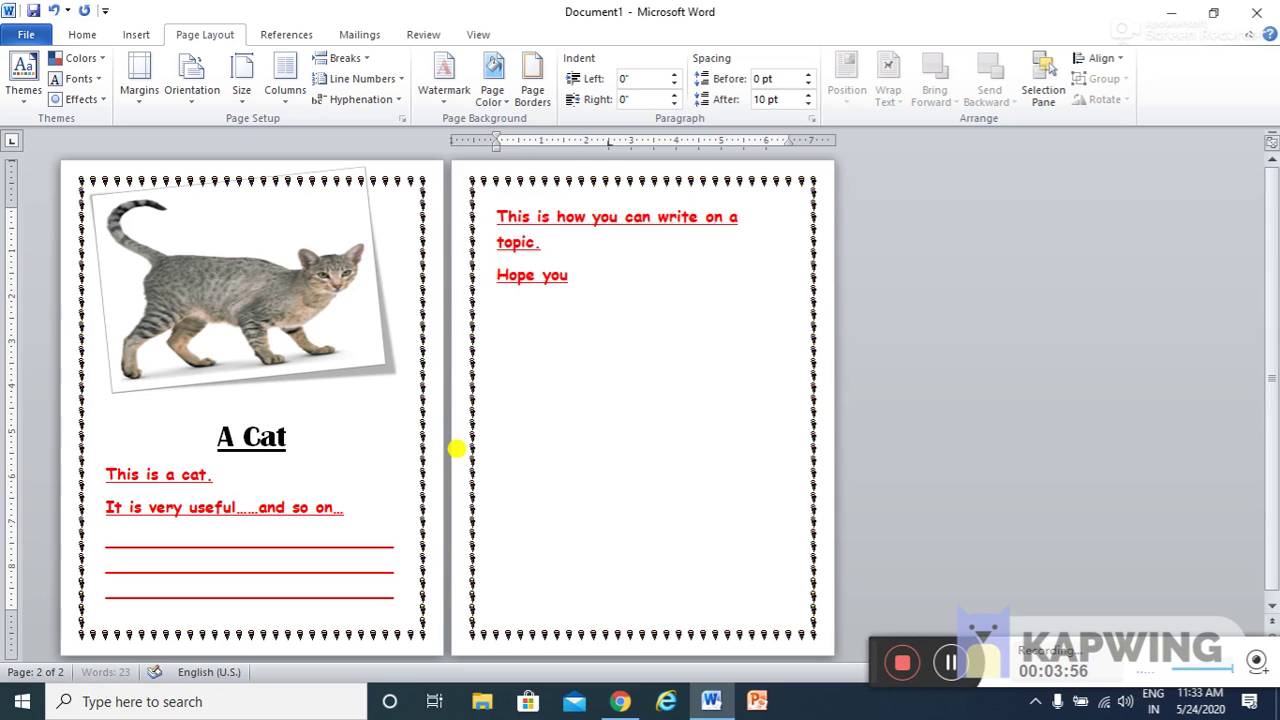
type(" like it")
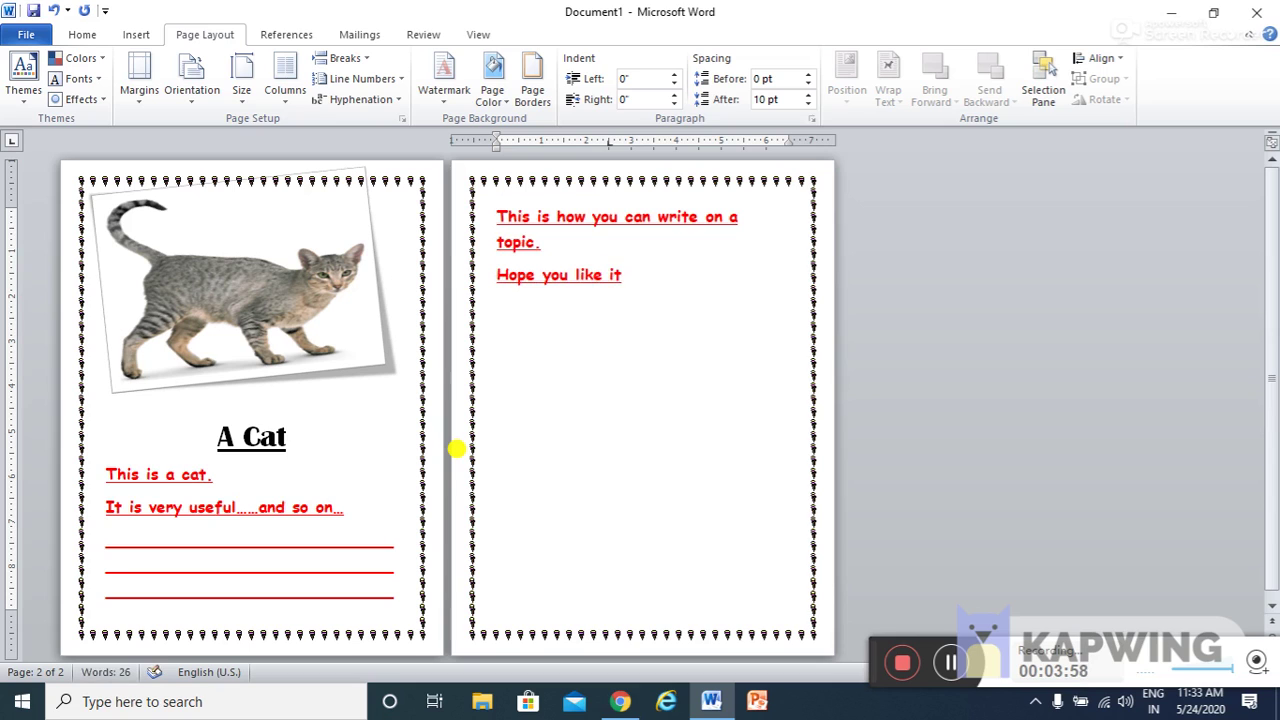